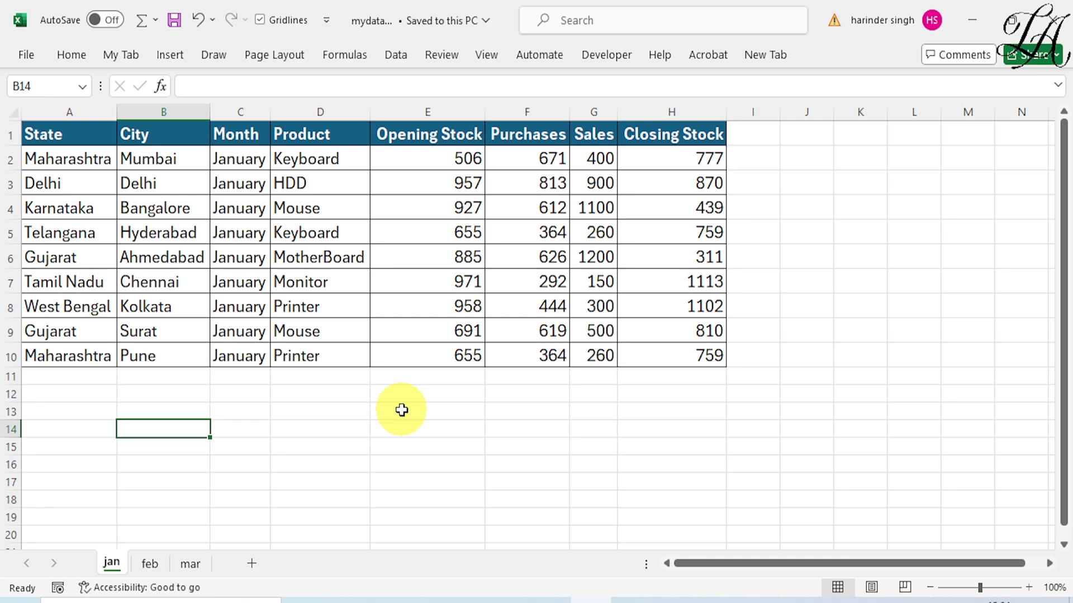
# Step: Create a blank workbook and import the feb sheet of mydata.xlsx into the Power Query Editor for transformation
pyautogui.click(26, 56)
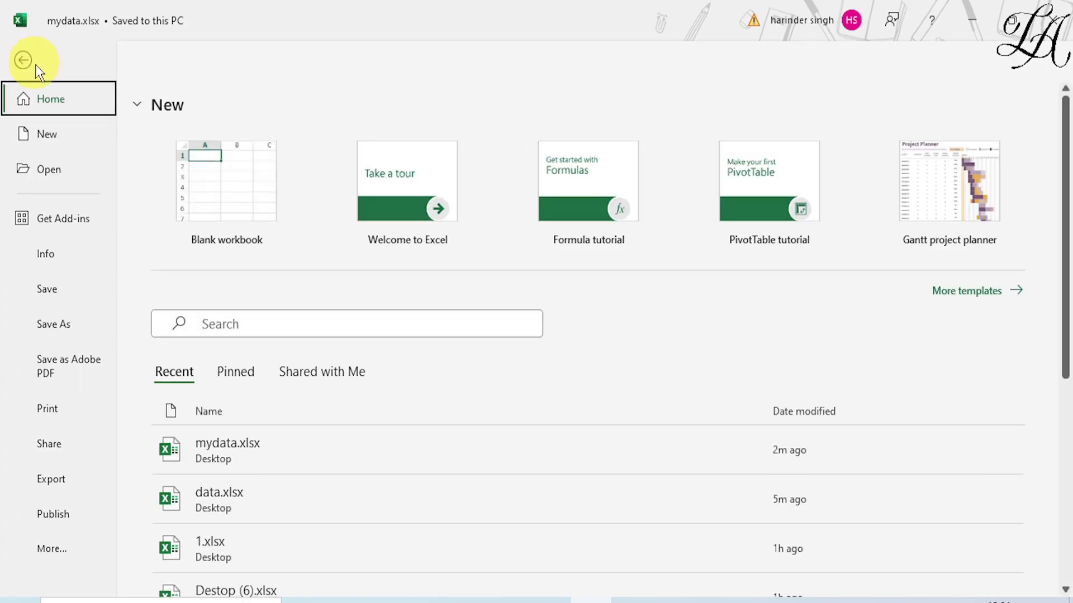
pyautogui.click(234, 196)
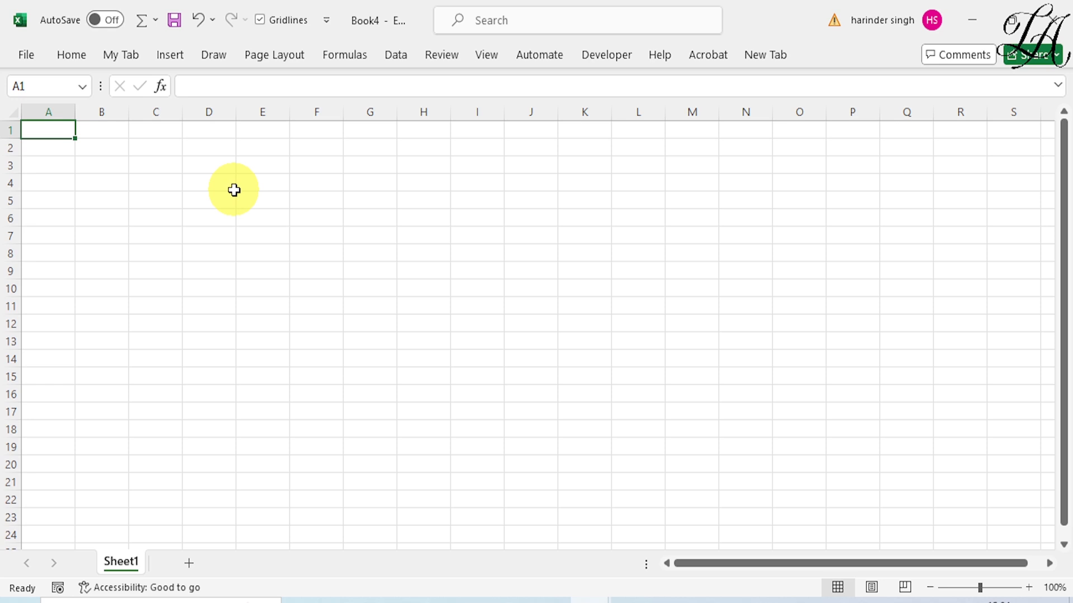
pyautogui.click(397, 55)
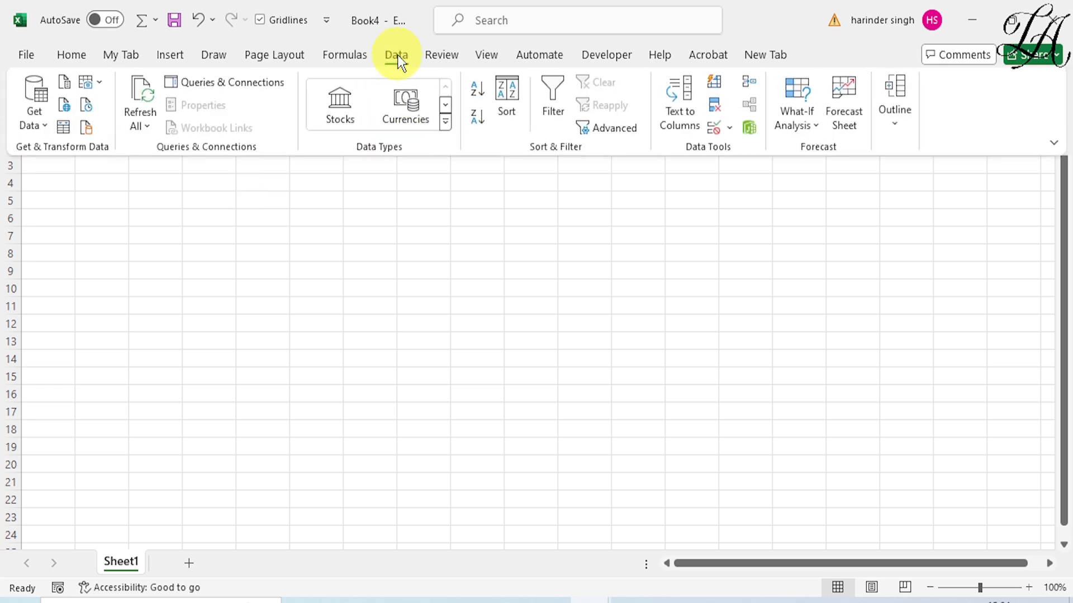
pyautogui.click(31, 105)
pyautogui.moveTo(124, 154)
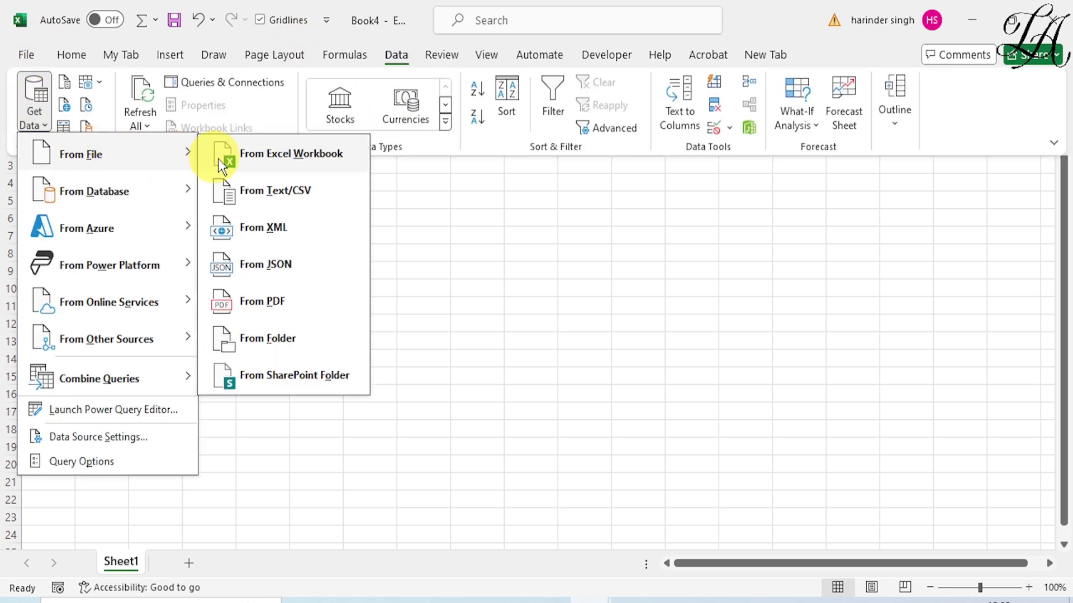
pyautogui.click(266, 162)
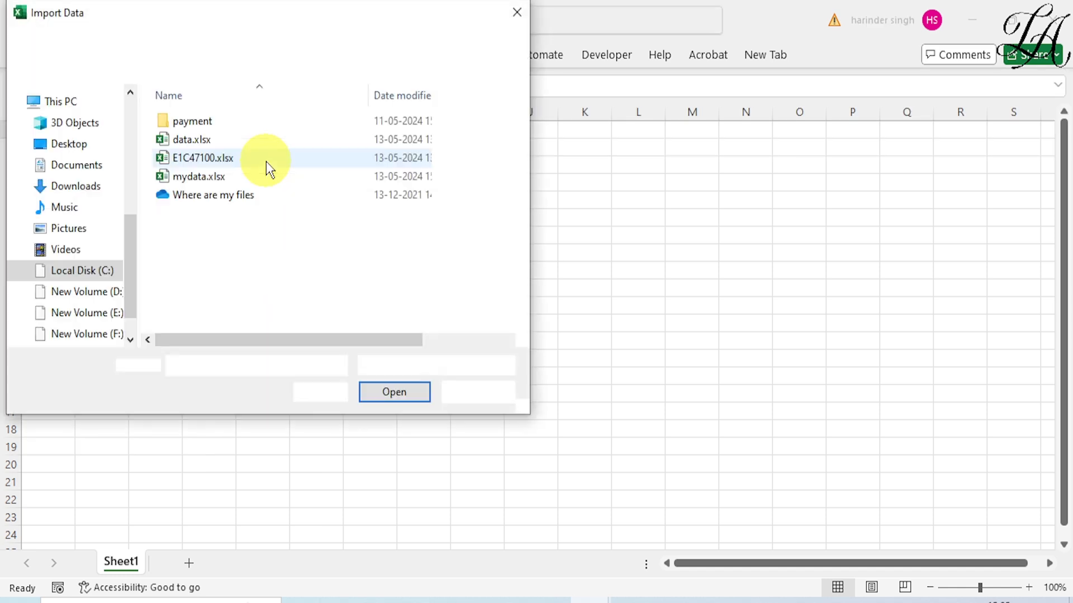
pyautogui.click(249, 175)
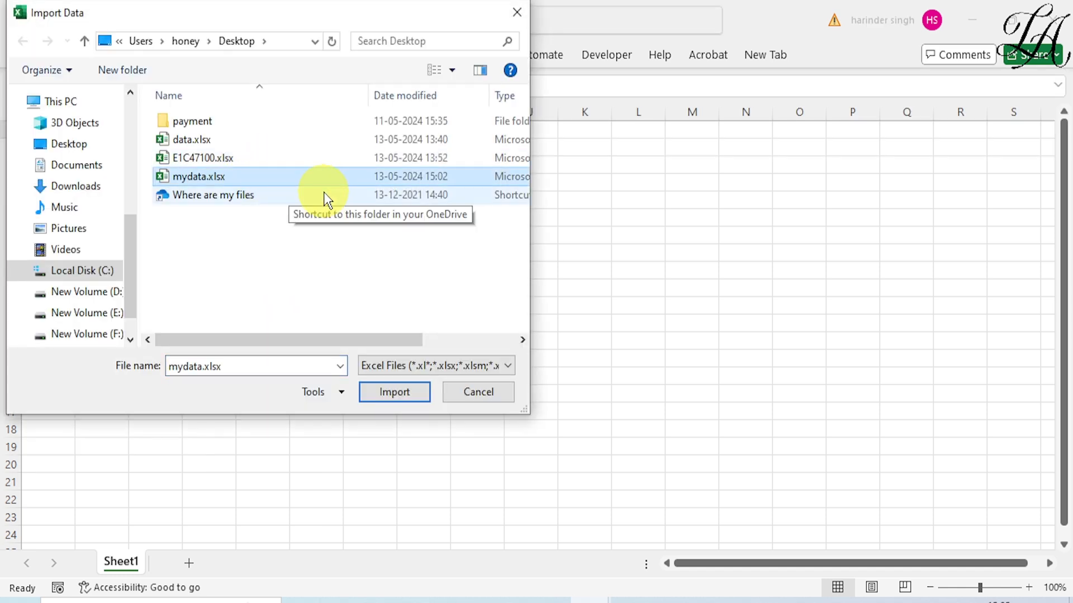
pyautogui.click(392, 391)
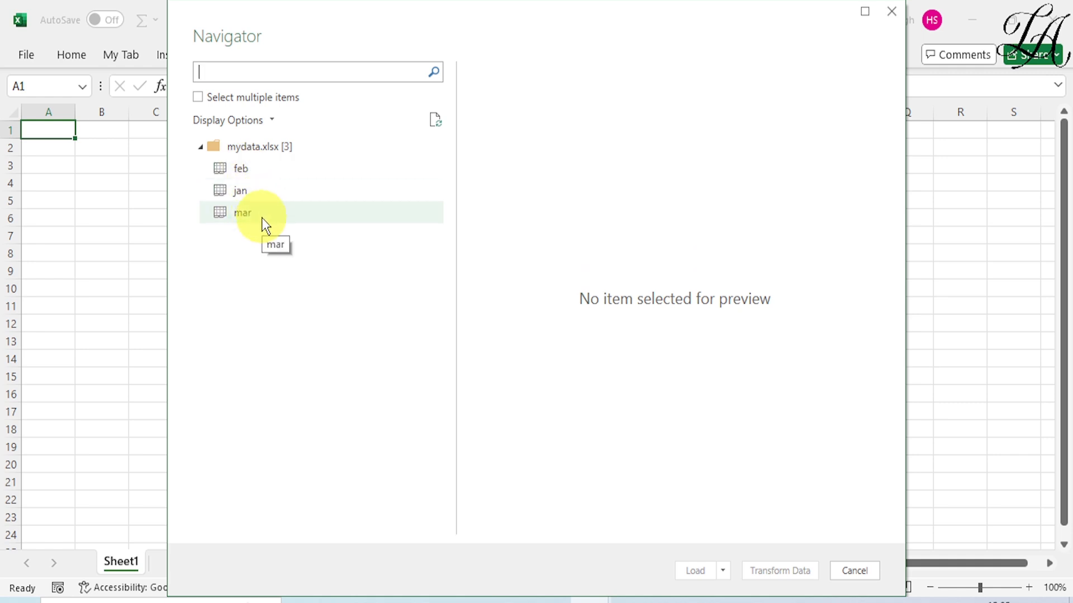
pyautogui.click(259, 173)
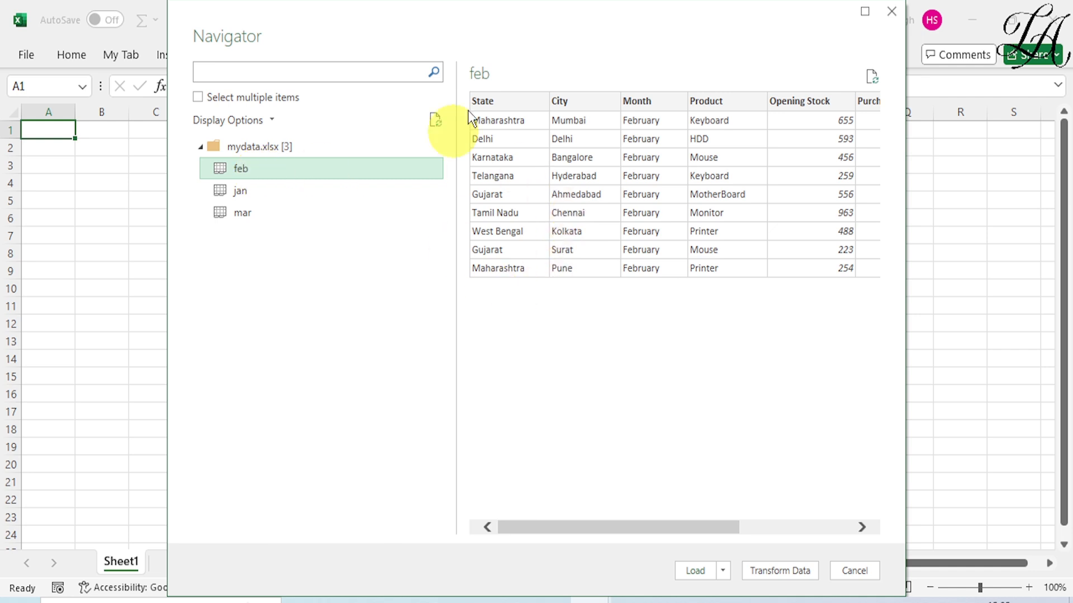
pyautogui.click(766, 575)
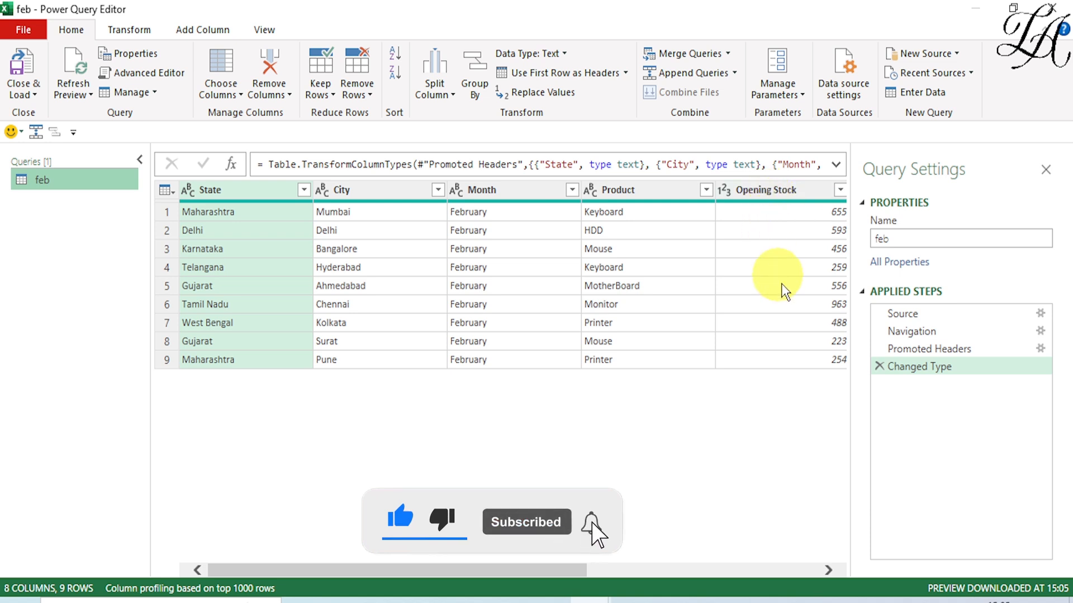
# Step: Delete the Changed Type, Promoted Headers and Navigation steps from the feb query, leaving only Source
pyautogui.click(879, 366)
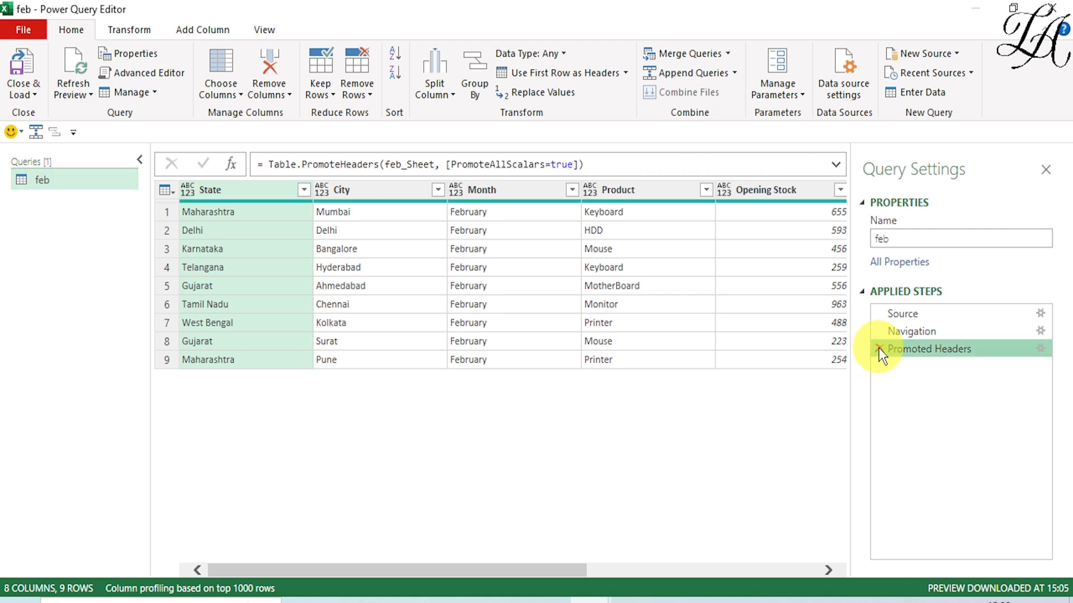
pyautogui.click(877, 347)
pyautogui.click(880, 333)
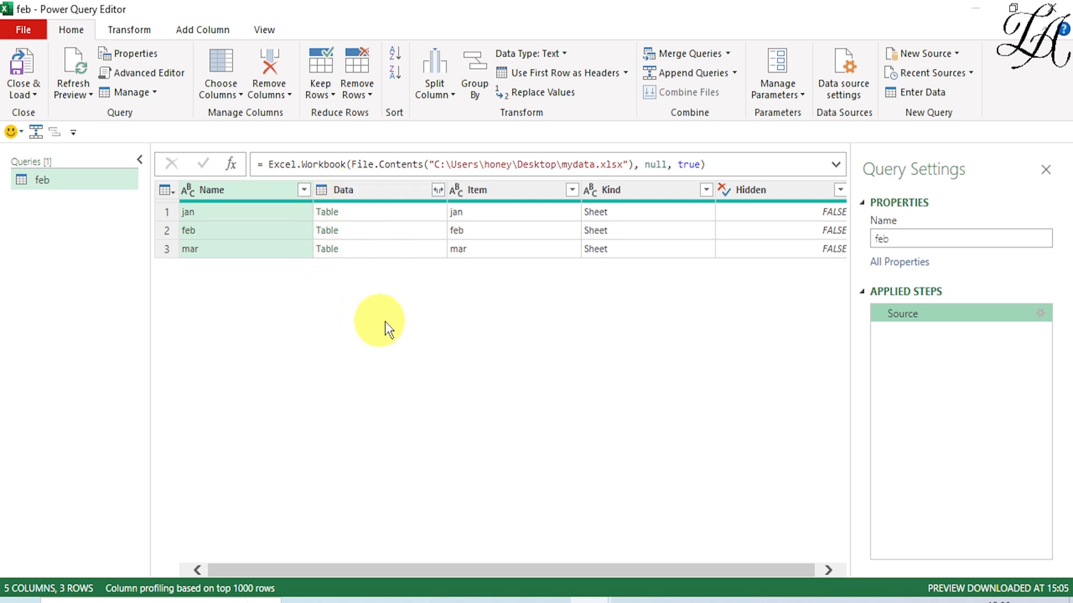
# Step: Expand all columns of the Data column without using the original column name as prefix
pyautogui.click(438, 191)
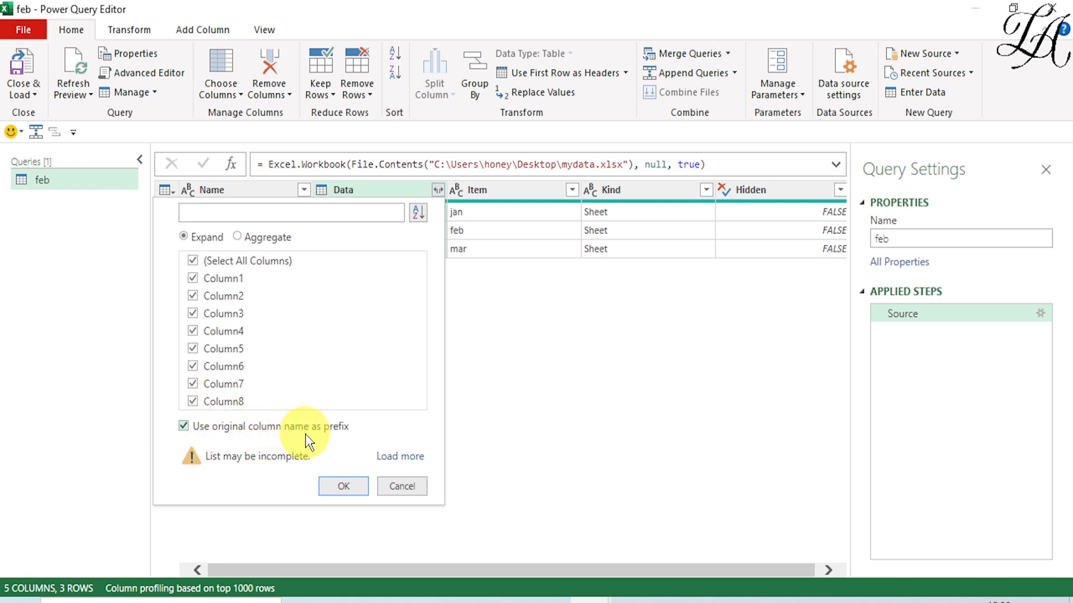
pyautogui.click(184, 425)
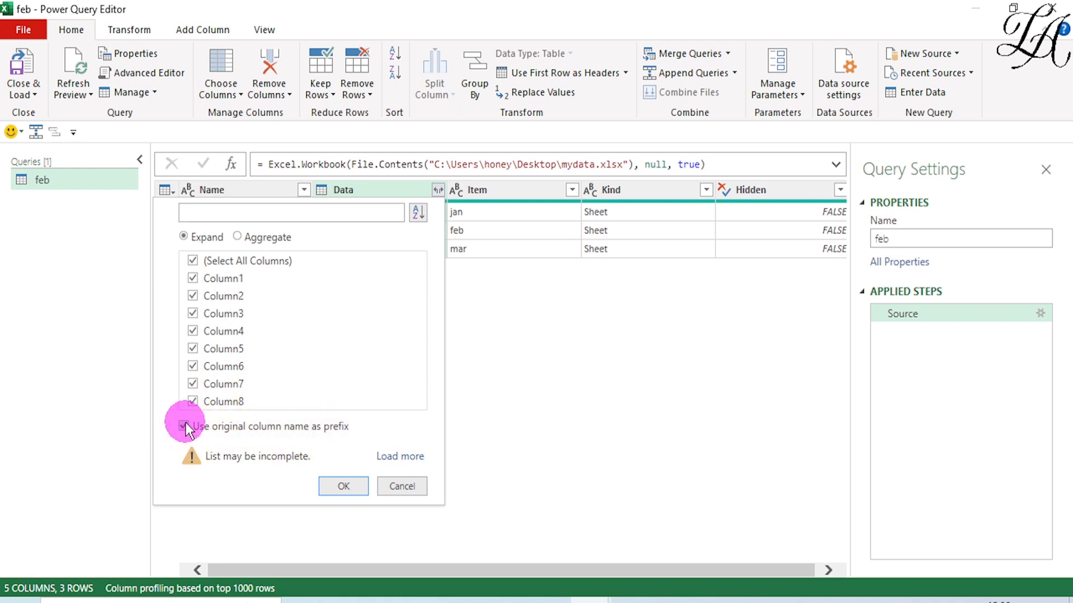
pyautogui.click(335, 487)
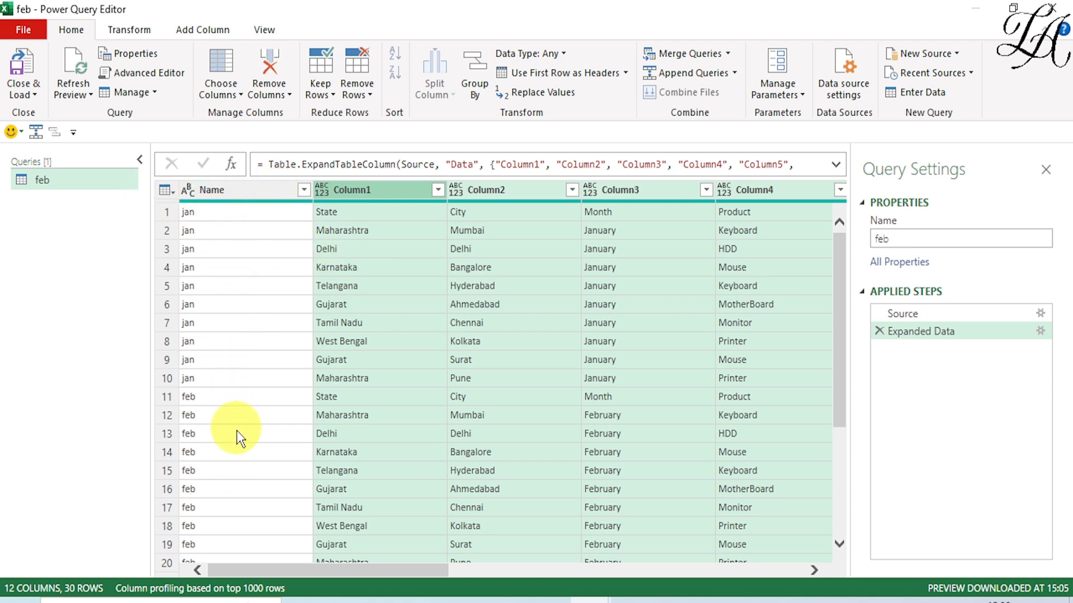
# Step: Examine the expanded data across all columns and rows, checking for repeated header rows in the feb and mar records
pyautogui.moveTo(324, 571); pyautogui.dragTo(697, 578)
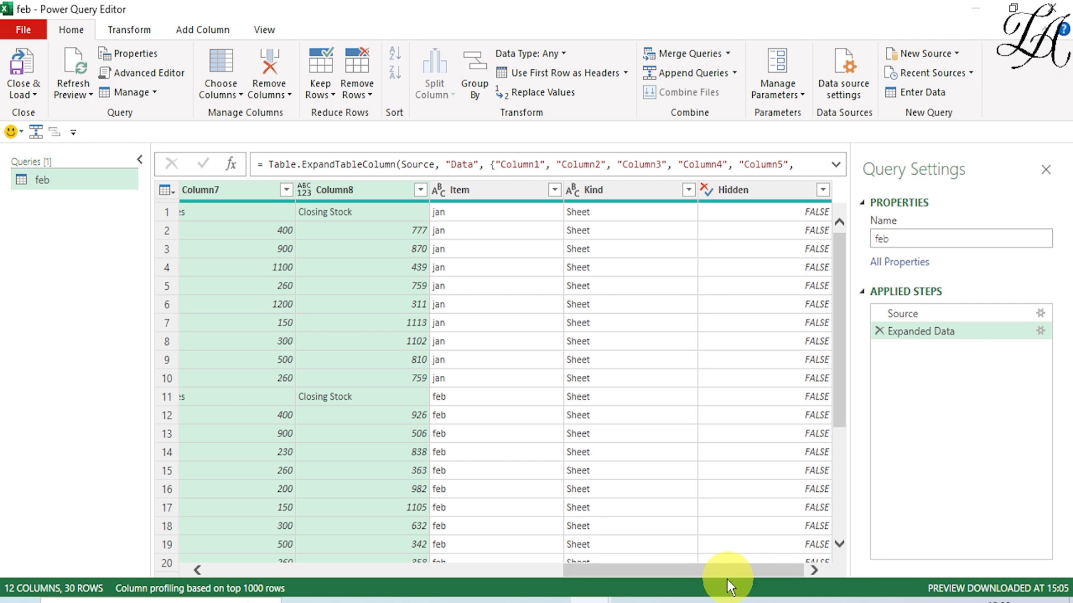
pyautogui.moveTo(718, 581); pyautogui.dragTo(412, 584)
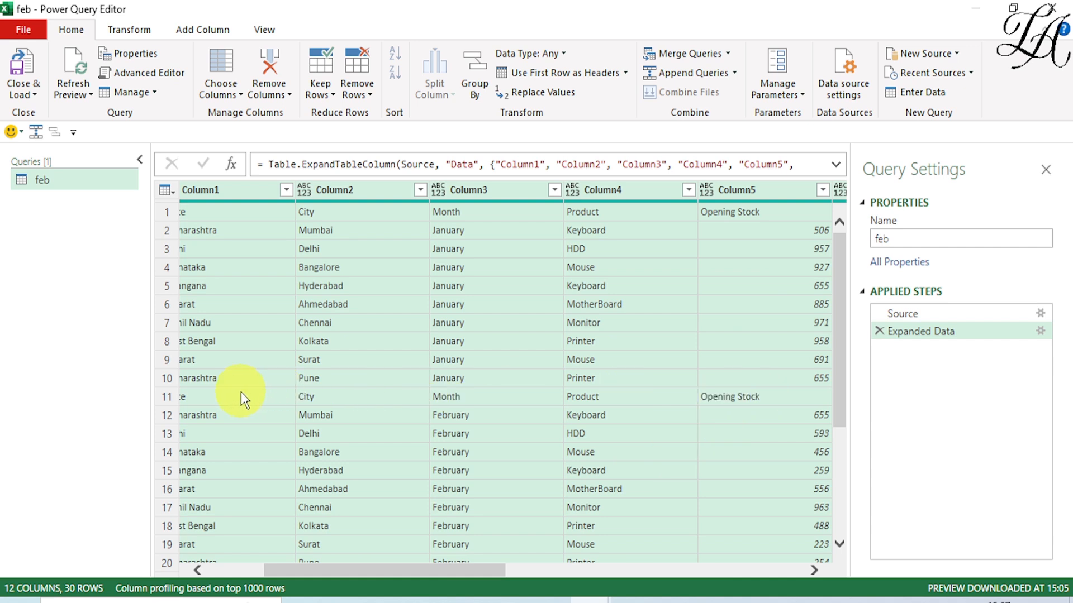
pyautogui.moveTo(335, 571); pyautogui.dragTo(233, 572)
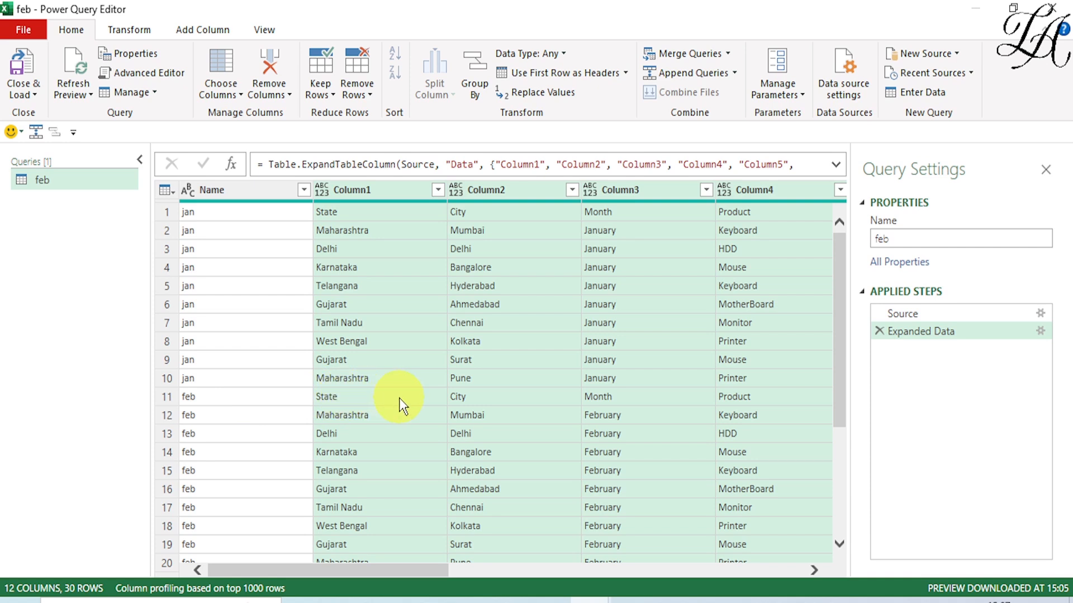
pyautogui.click(352, 398)
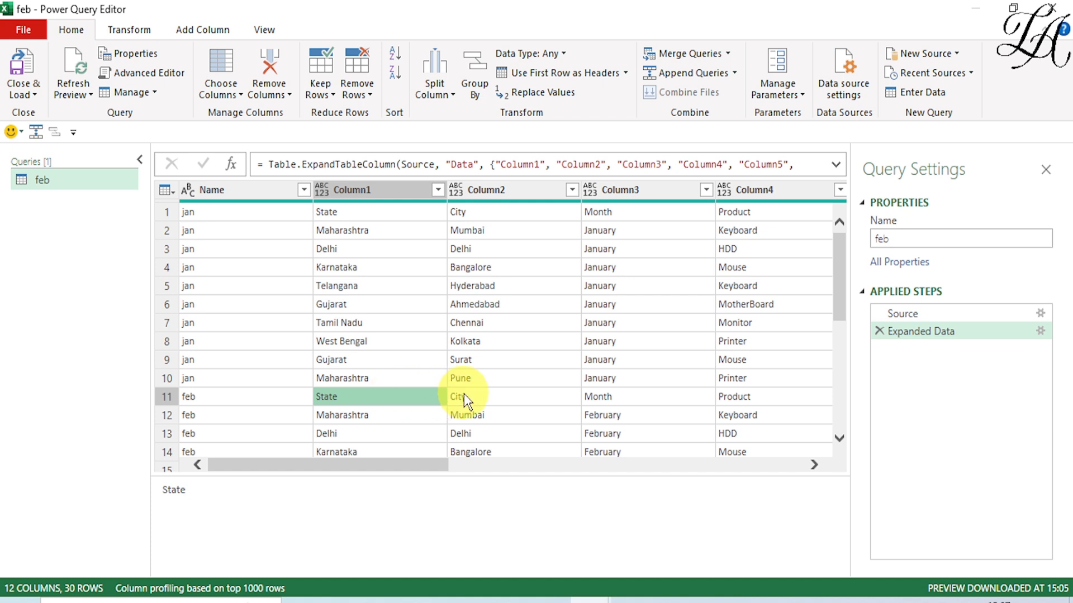
pyautogui.scroll(-1, 570, 394)
pyautogui.scroll(-2, 569, 397)
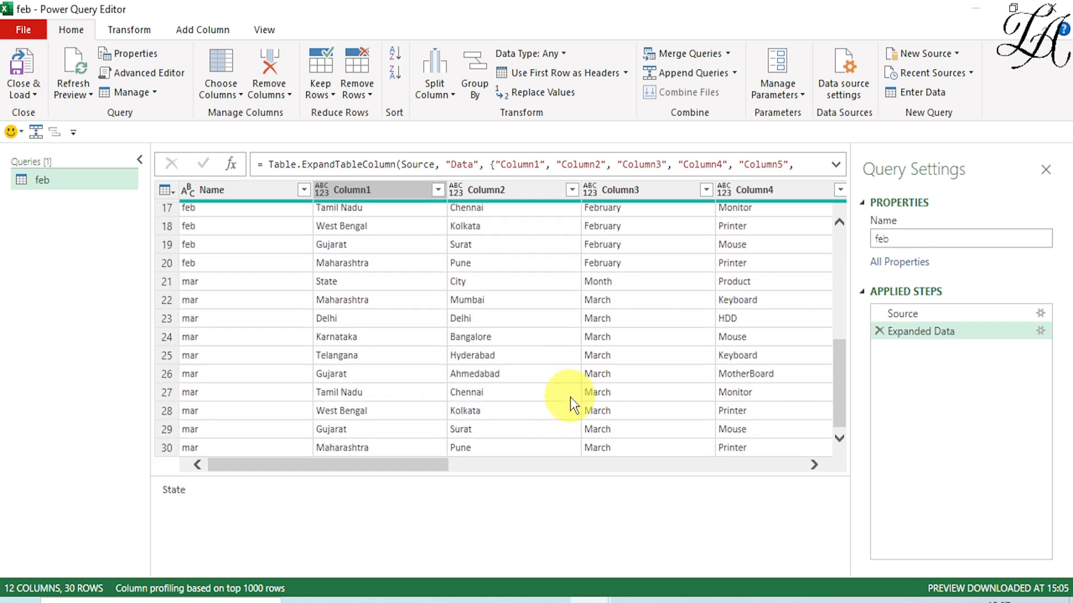
pyautogui.click(367, 280)
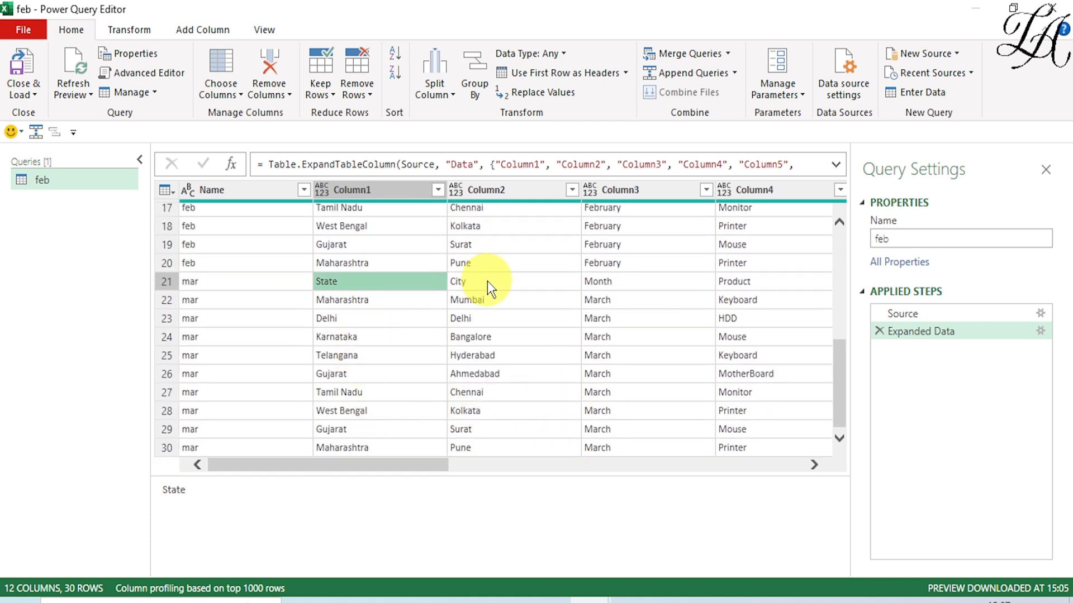
pyautogui.click(503, 281)
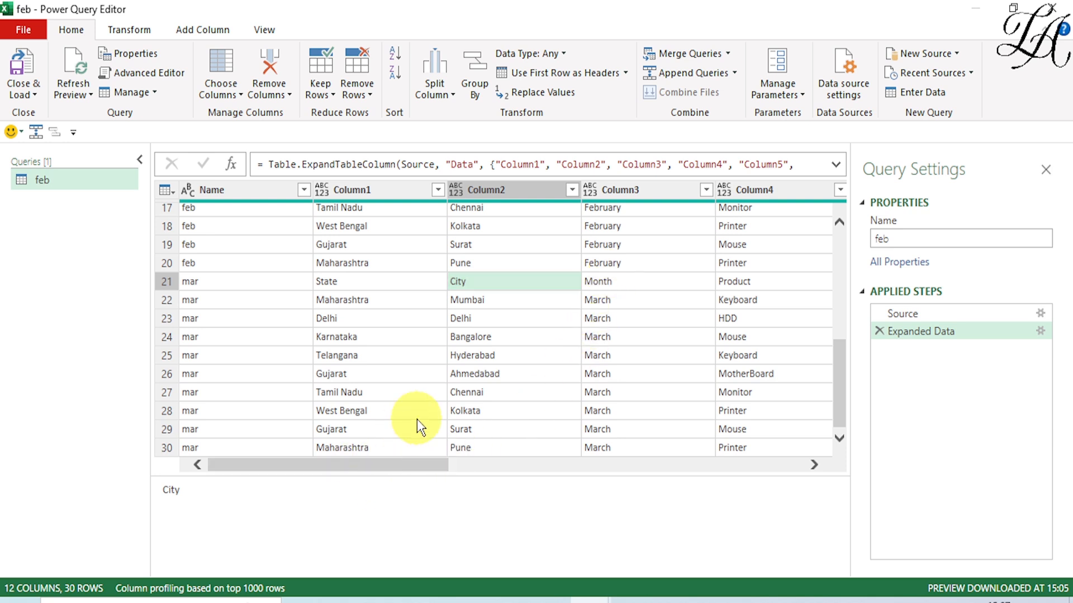
pyautogui.scroll(3, 417, 419)
pyautogui.scroll(3, 416, 419)
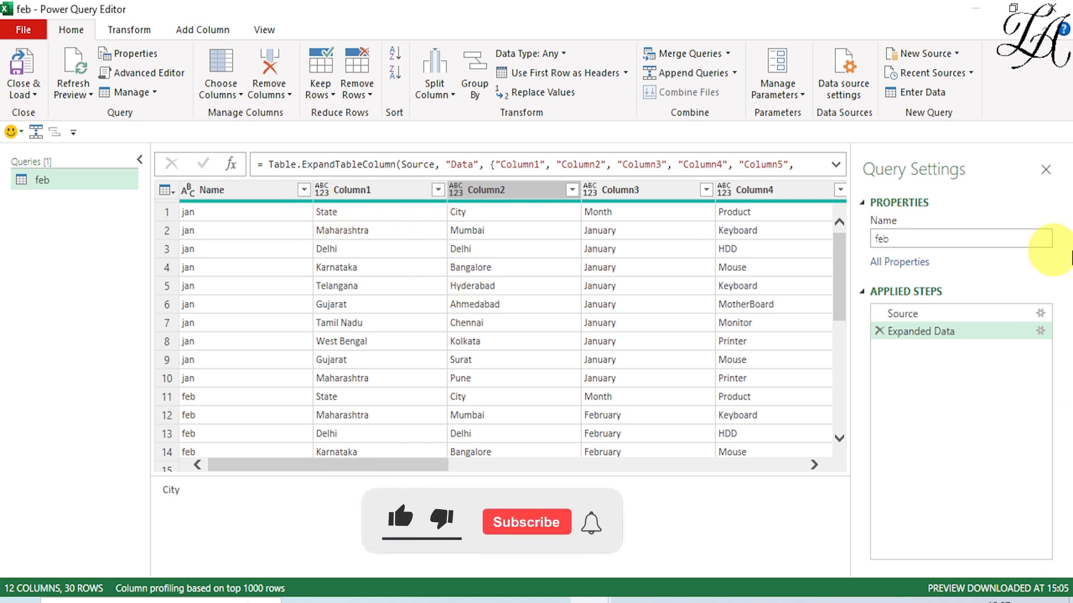
# Step: Promote the first row of the combined table to column headers
pyautogui.click(167, 211)
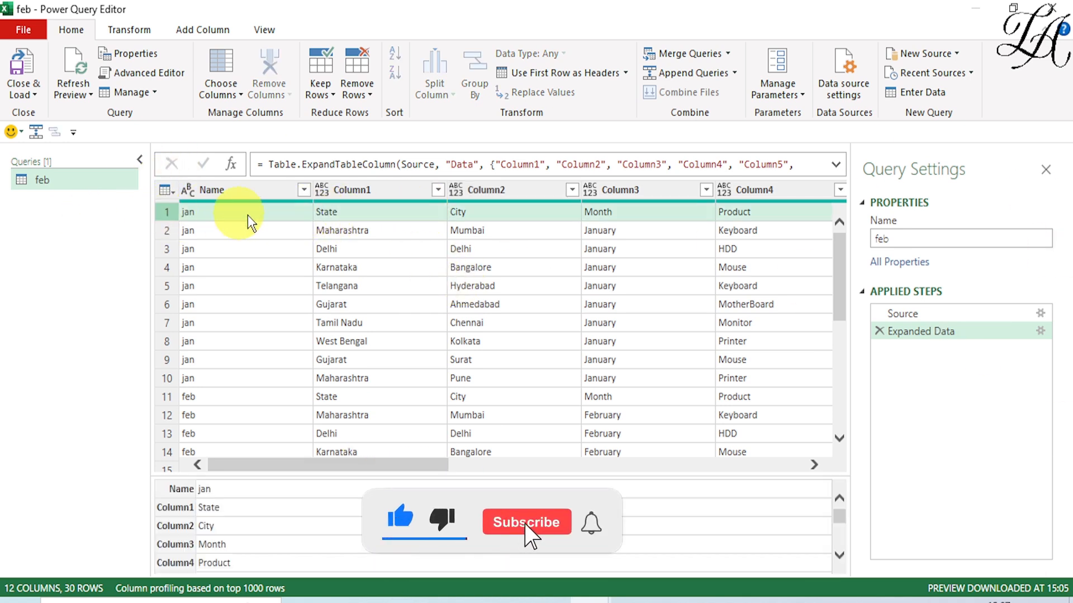
pyautogui.click(538, 81)
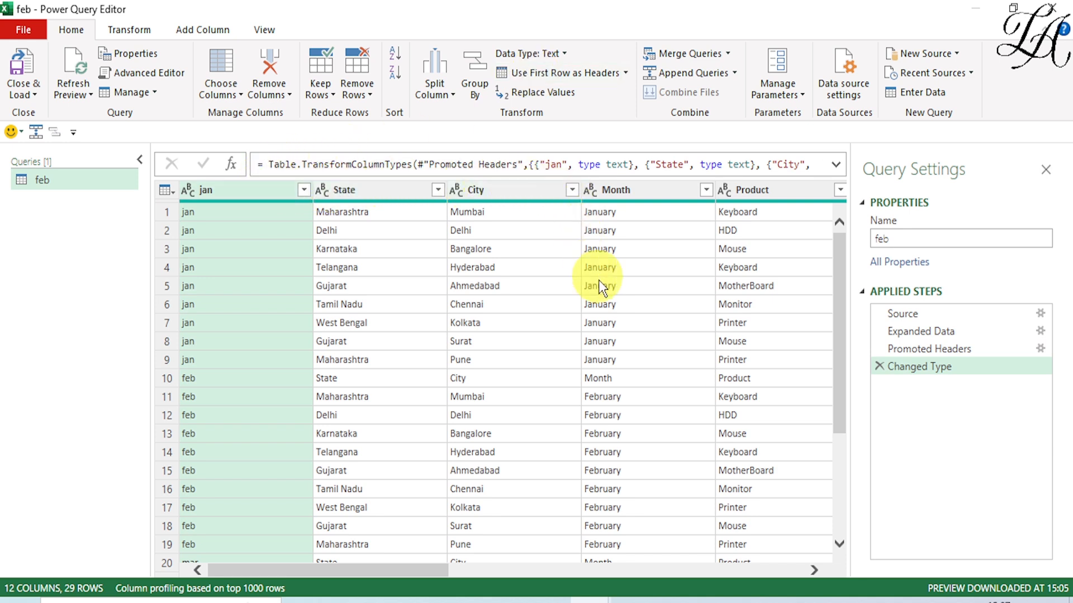
# Step: Filter the State column to exclude the value State, removing the repeated header rows, and check the remaining records
pyautogui.scroll(-2, 606, 291)
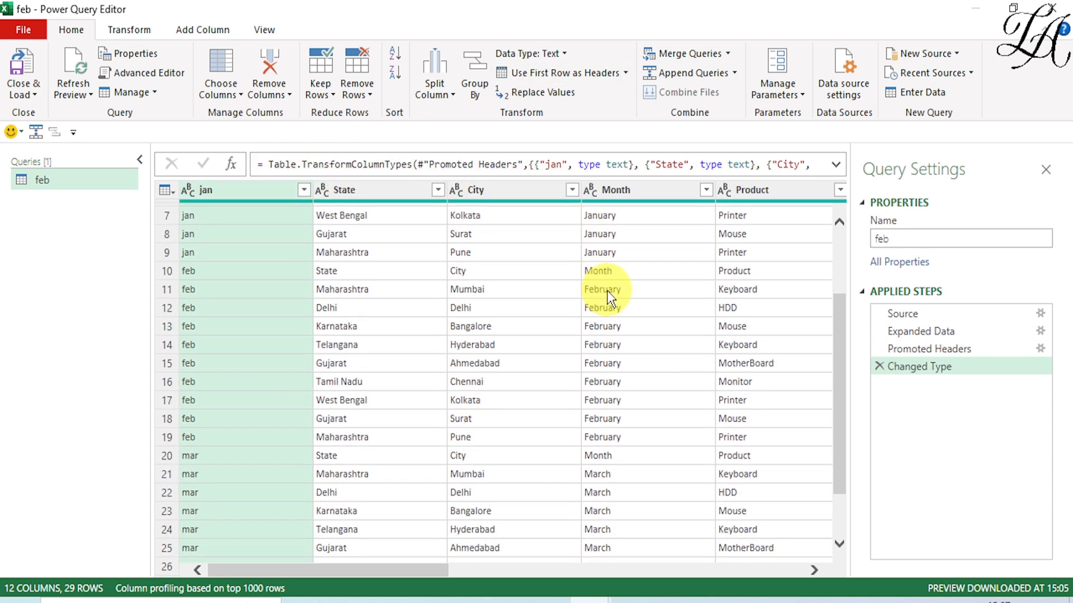
pyautogui.click(358, 274)
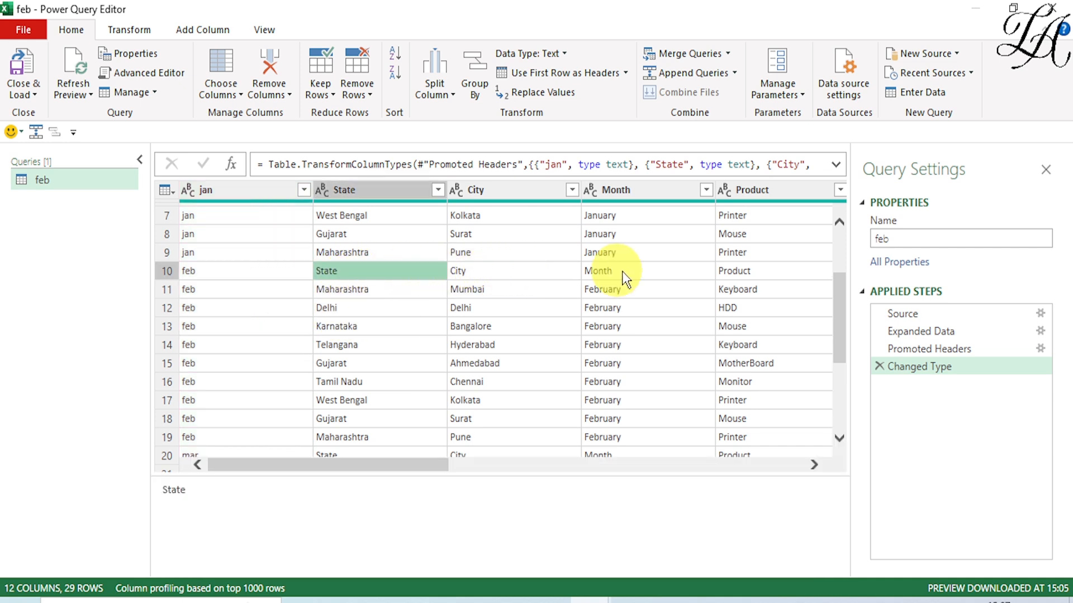
pyautogui.moveTo(354, 467); pyautogui.dragTo(441, 469)
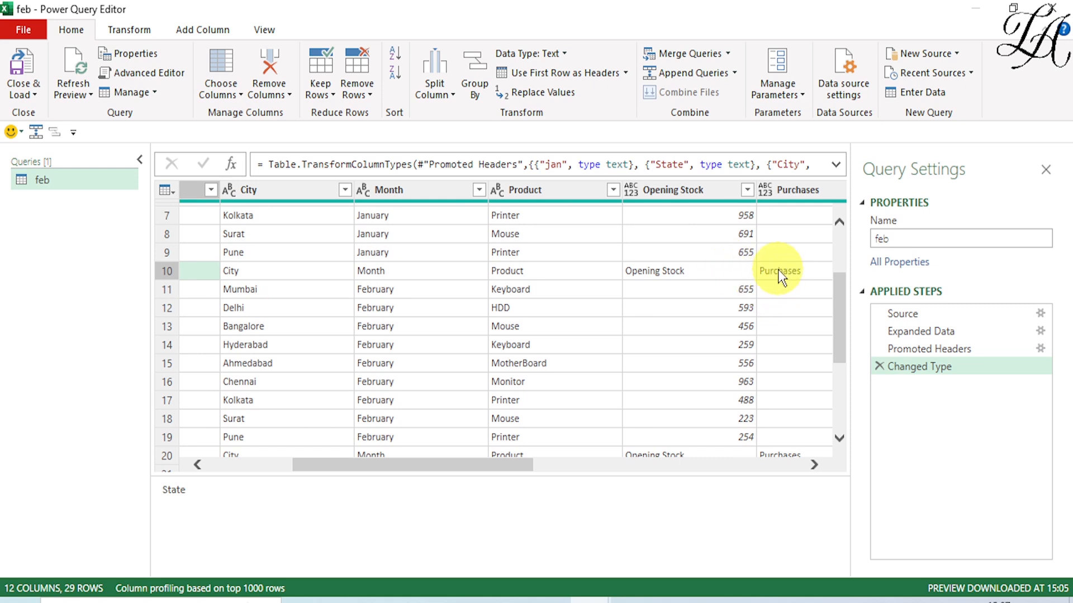
pyautogui.scroll(-1, 567, 380)
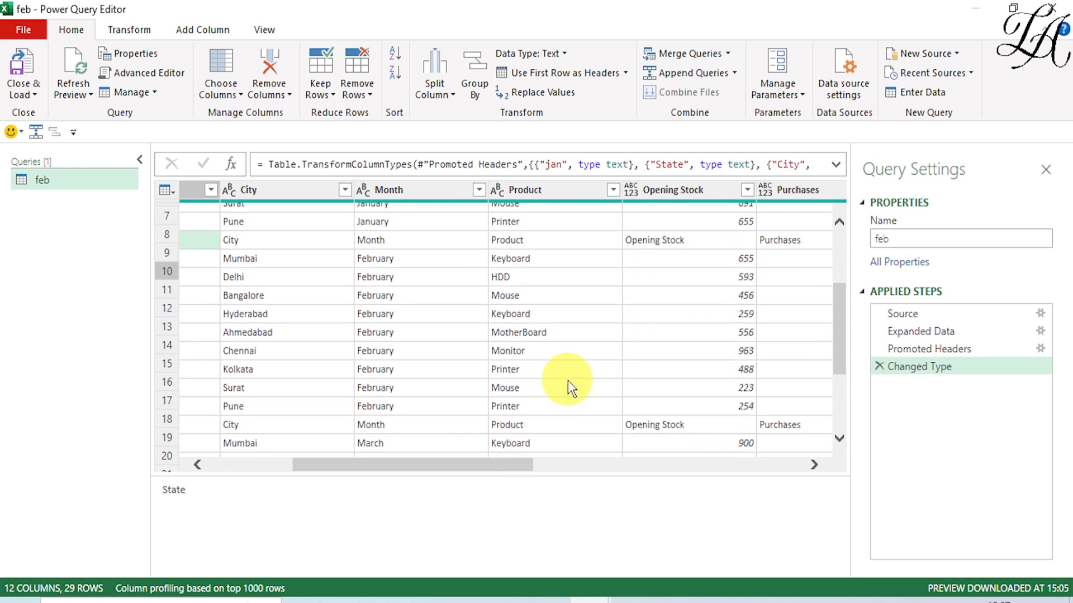
pyautogui.scroll(-2, 568, 380)
pyautogui.moveTo(491, 468); pyautogui.dragTo(406, 468)
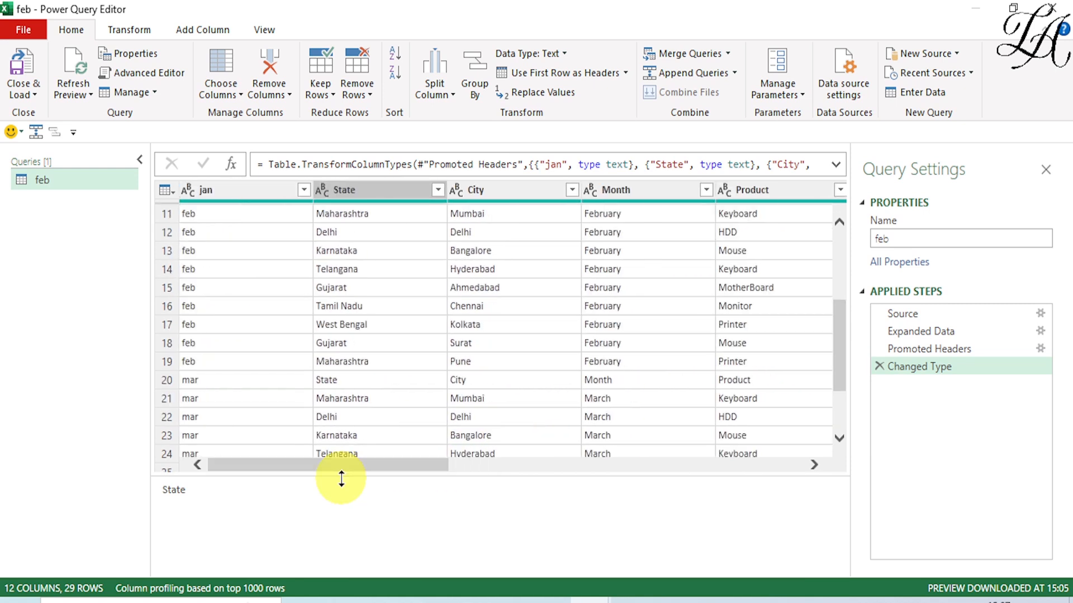
pyautogui.click(439, 191)
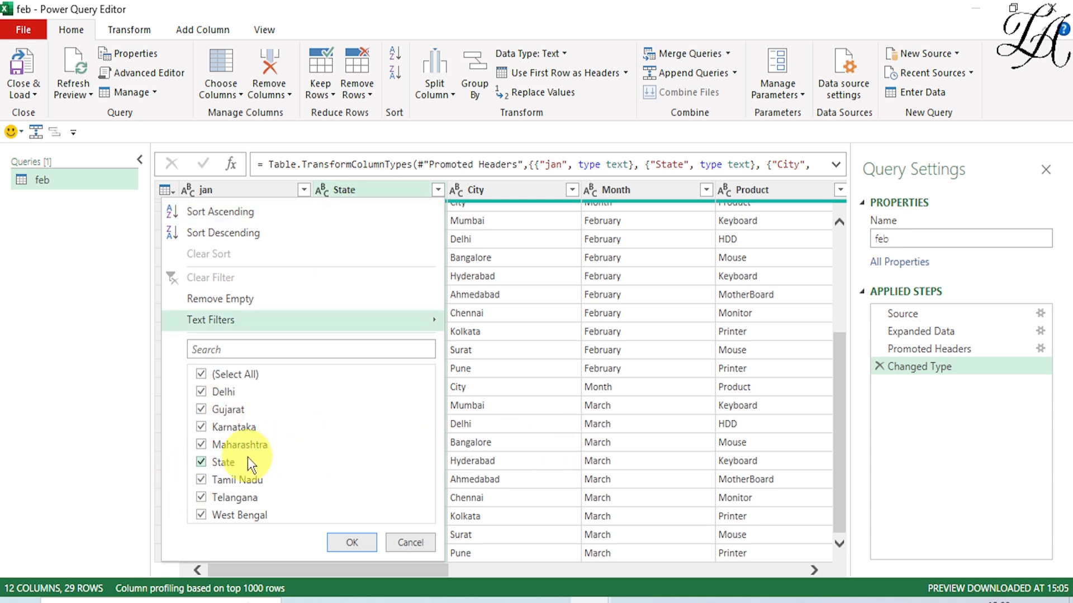
pyautogui.click(201, 461)
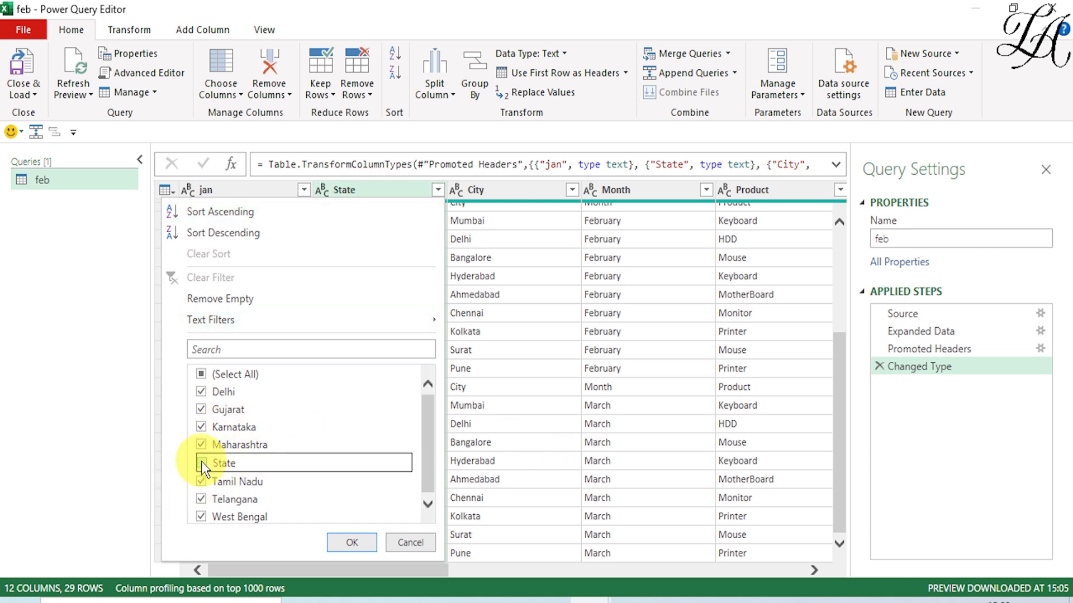
pyautogui.click(352, 542)
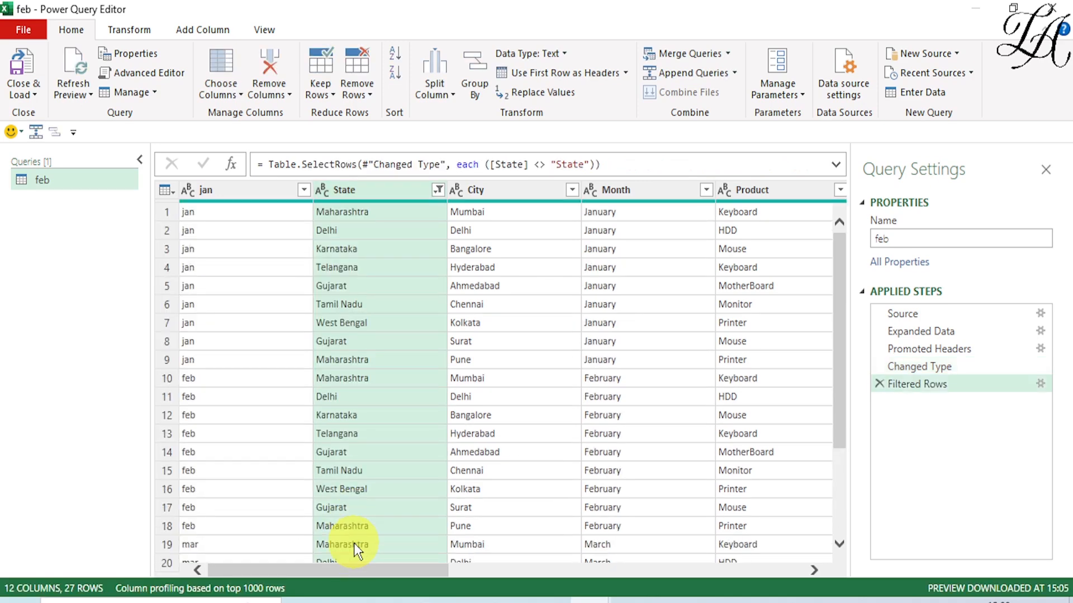
pyautogui.scroll(-3, 444, 484)
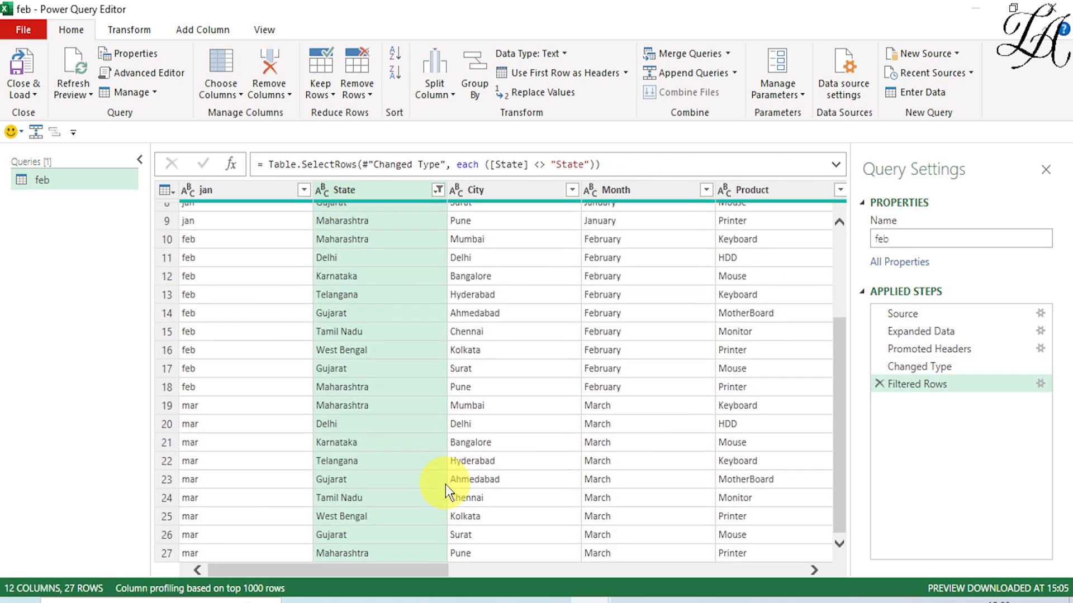
pyautogui.scroll(3, 445, 484)
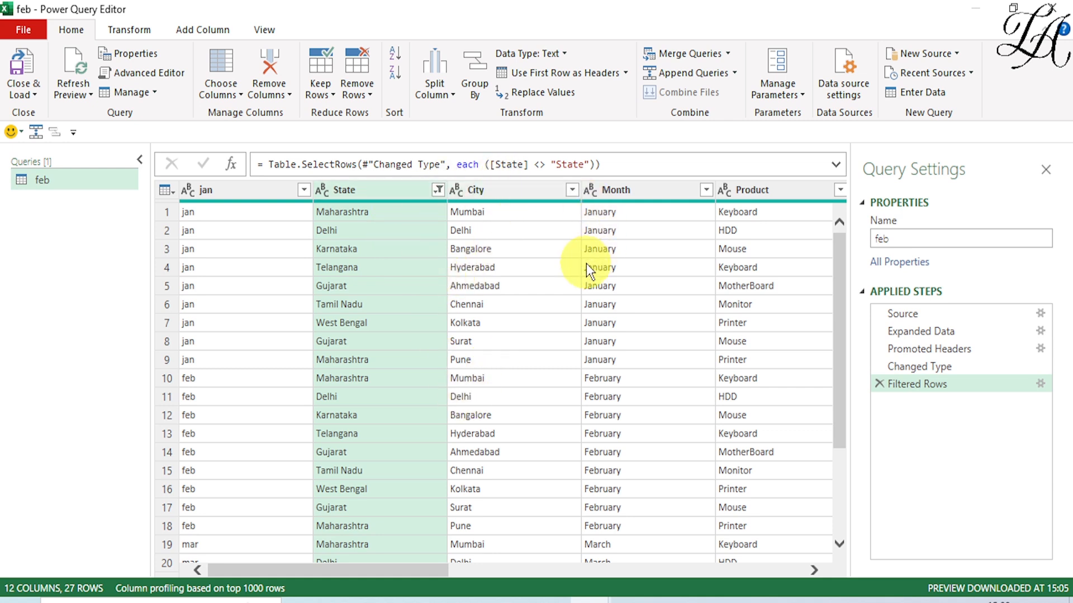
pyautogui.moveTo(416, 571); pyautogui.dragTo(579, 591)
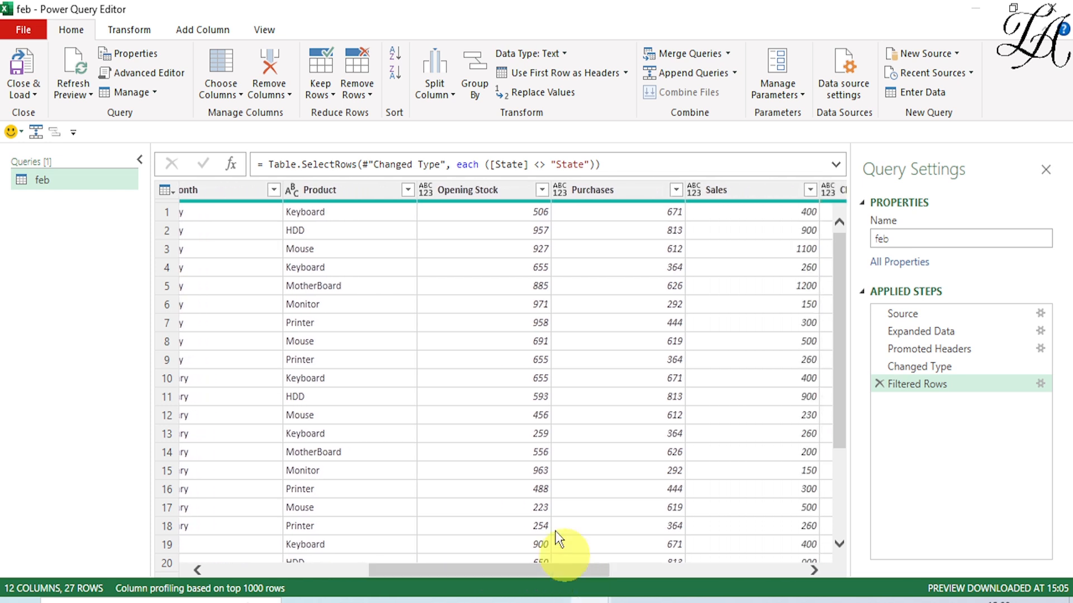
# Step: Change the data type of the Opening Stock column to Whole Number
pyautogui.click(491, 191)
pyautogui.rightClick(491, 191)
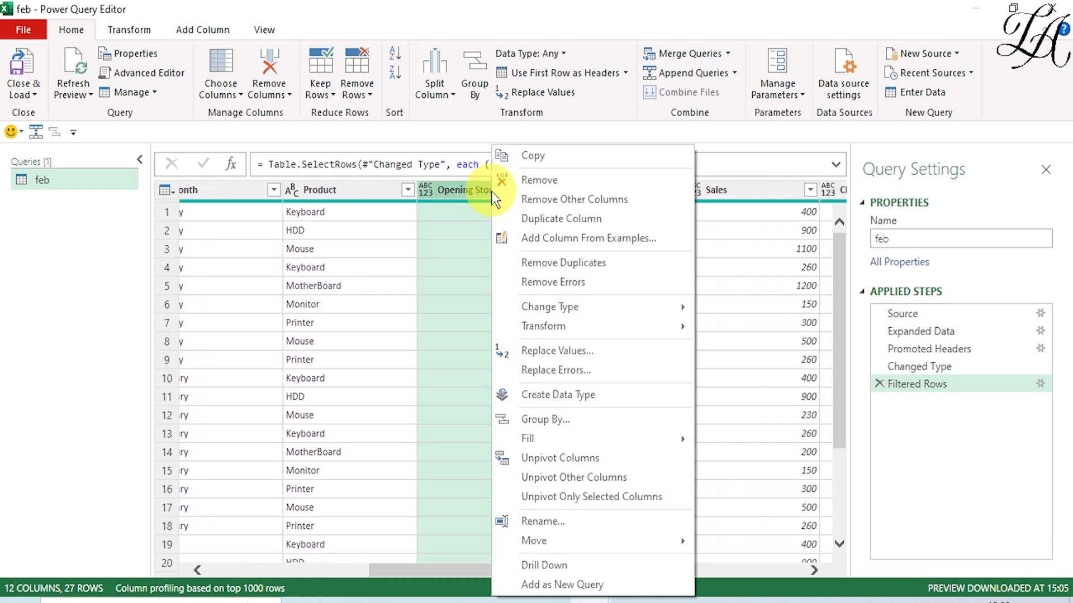
pyautogui.moveTo(598, 308)
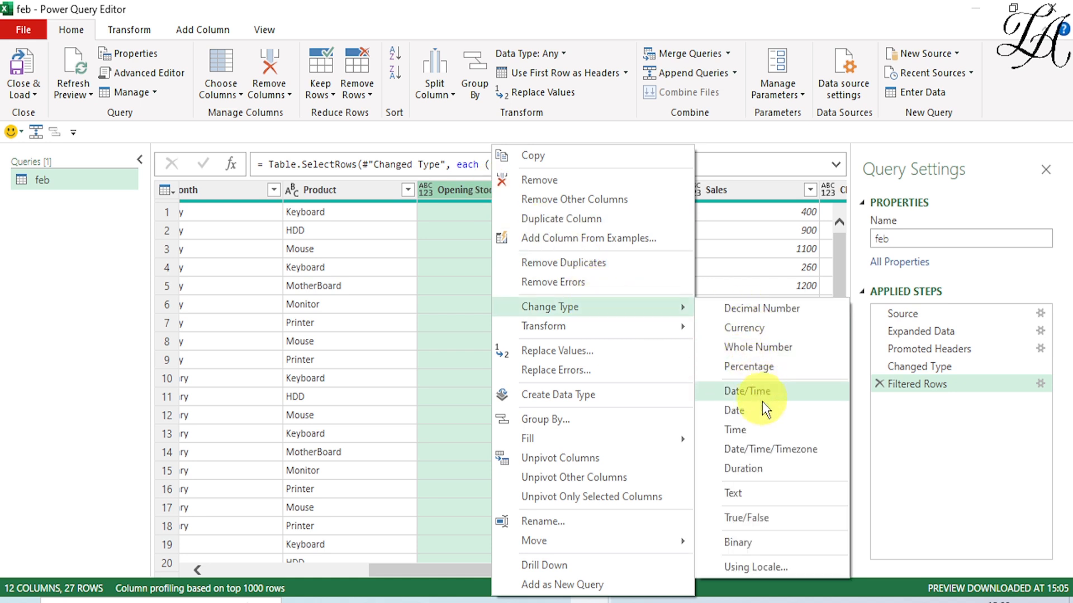
pyautogui.click(745, 346)
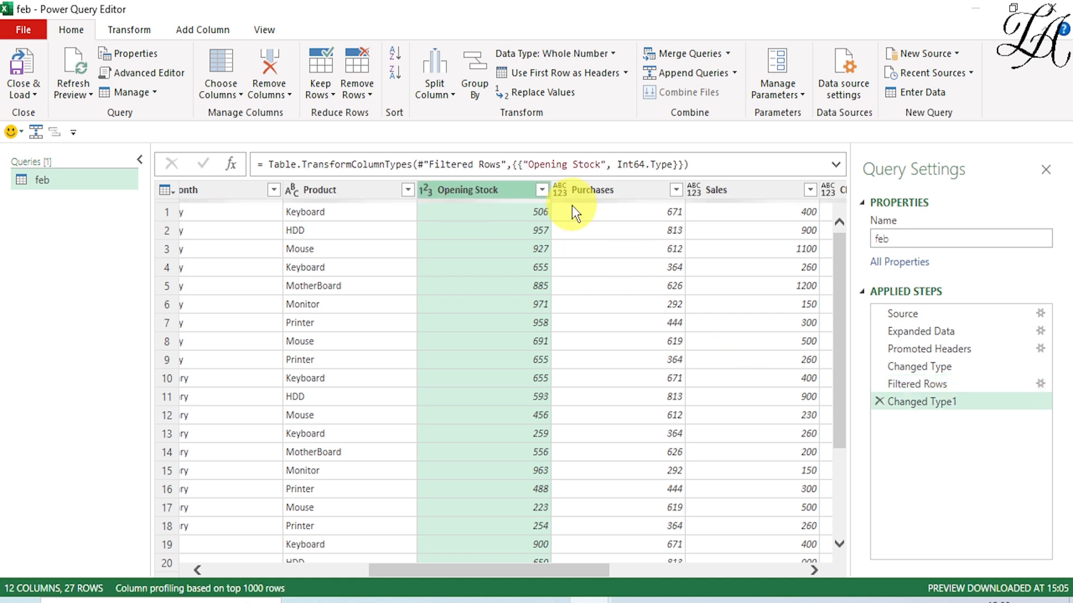
# Step: Change the data type of the Purchases and Sales columns to Whole Number
pyautogui.rightClick(610, 194)
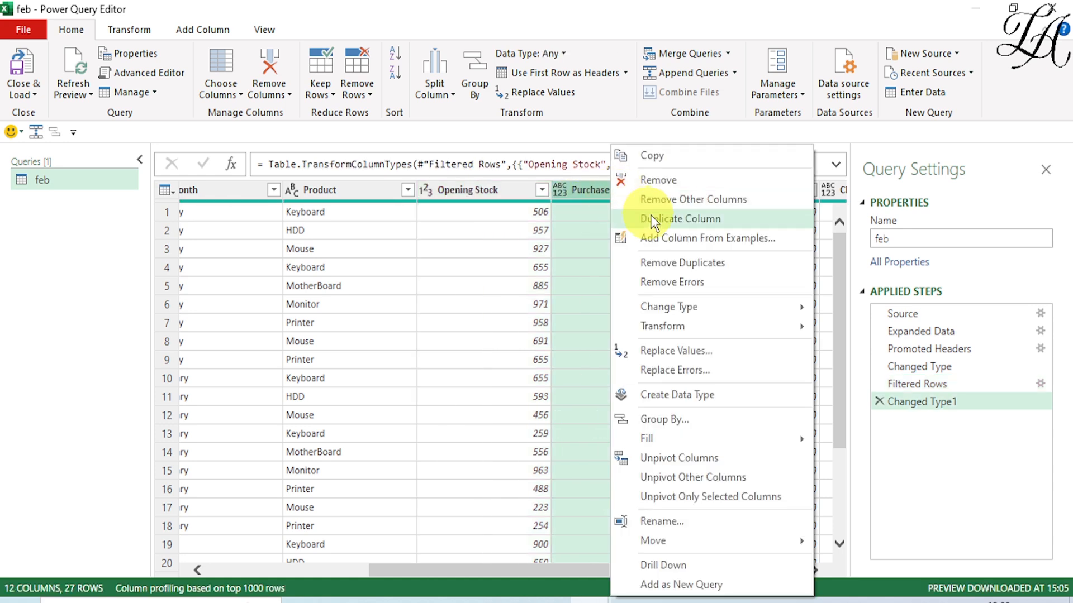
pyautogui.moveTo(746, 306)
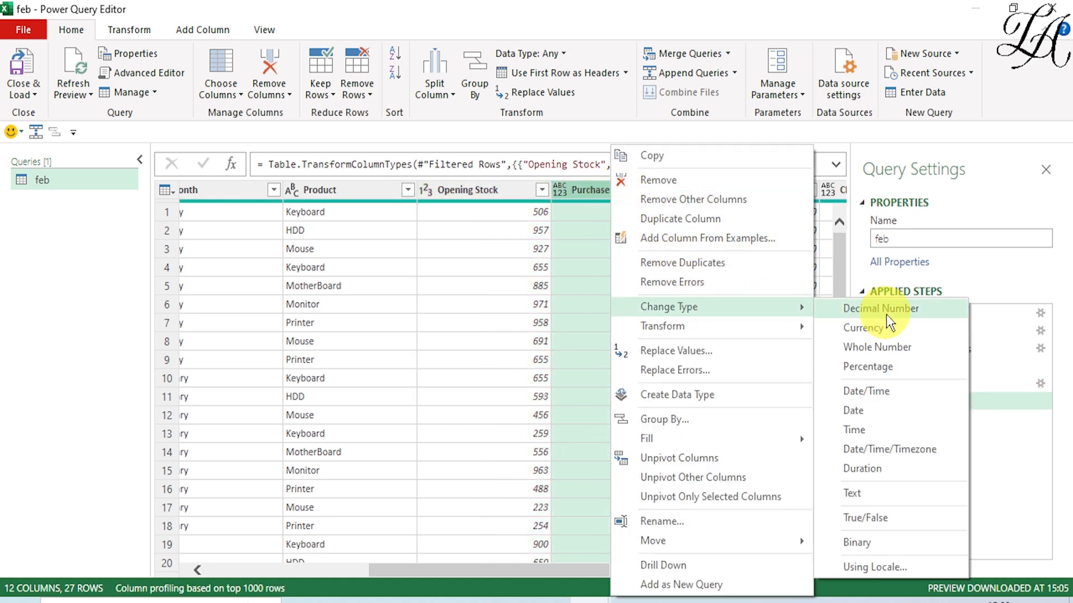
pyautogui.click(886, 346)
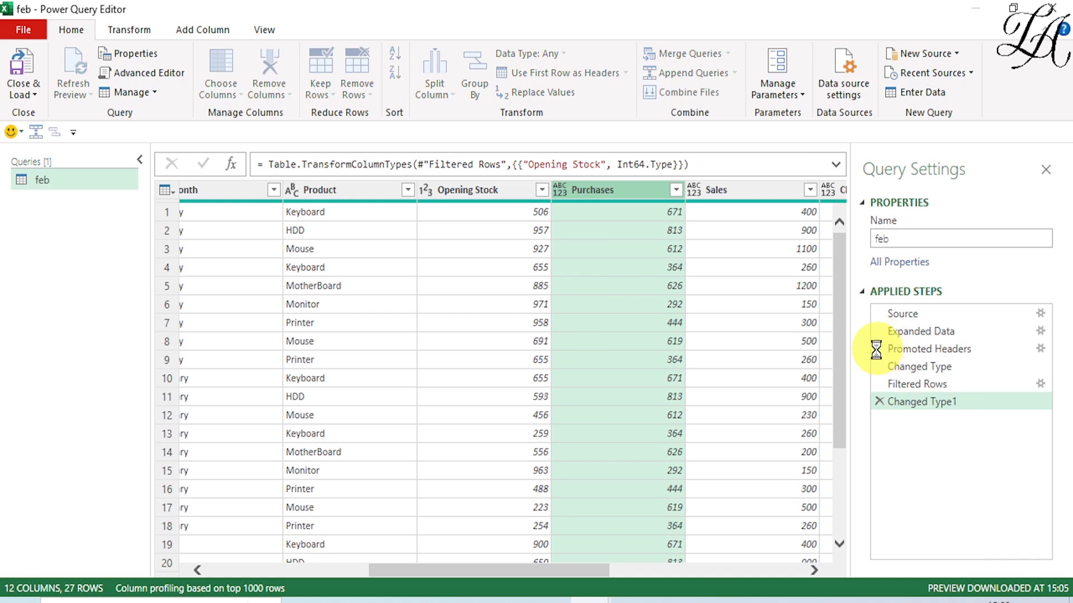
pyautogui.rightClick(725, 192)
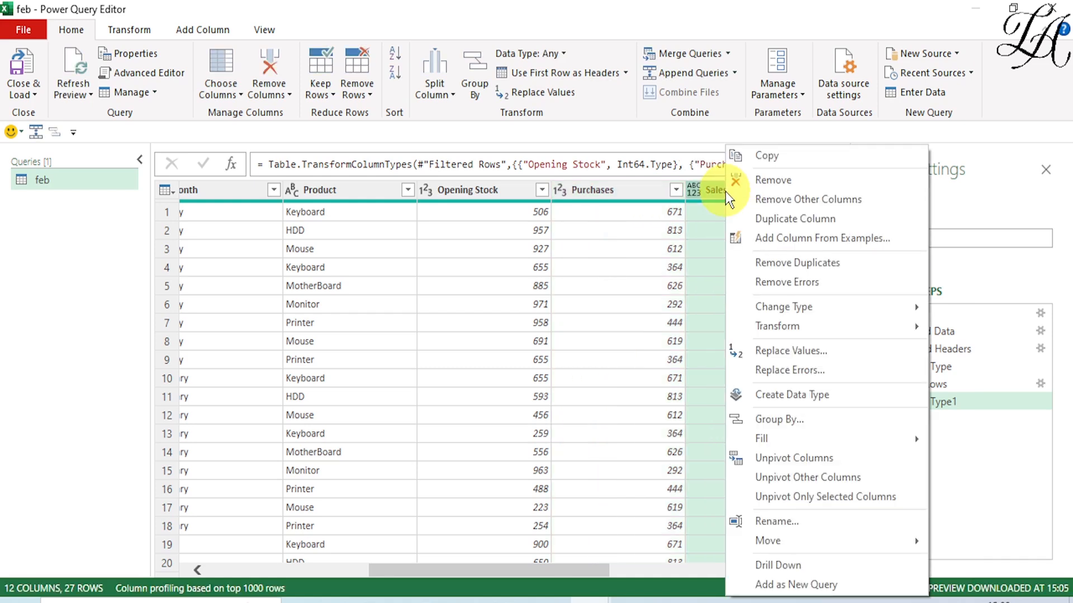
pyautogui.moveTo(790, 311)
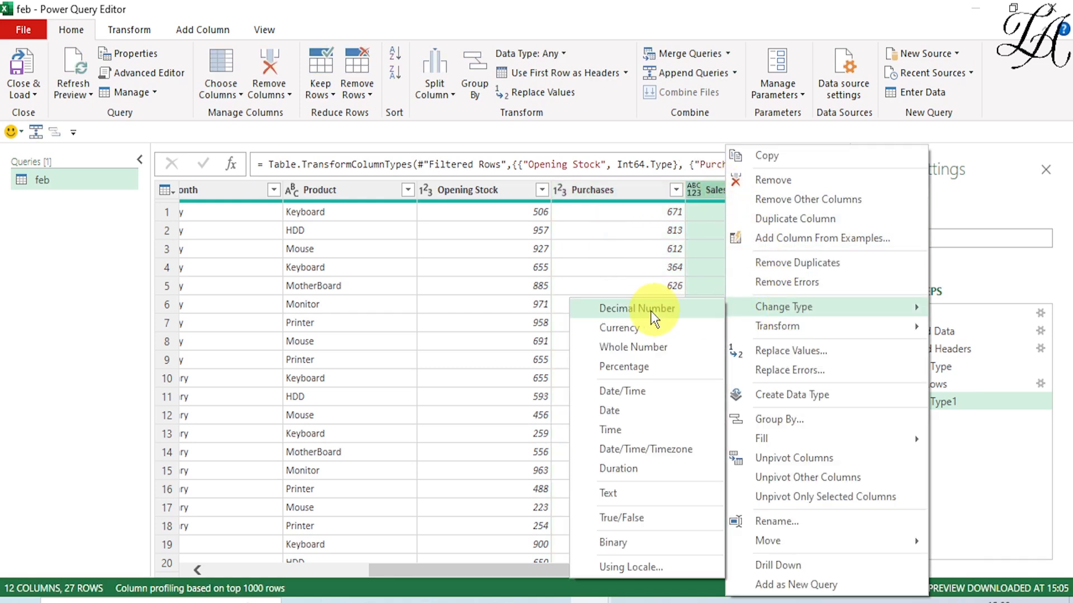
pyautogui.click(636, 350)
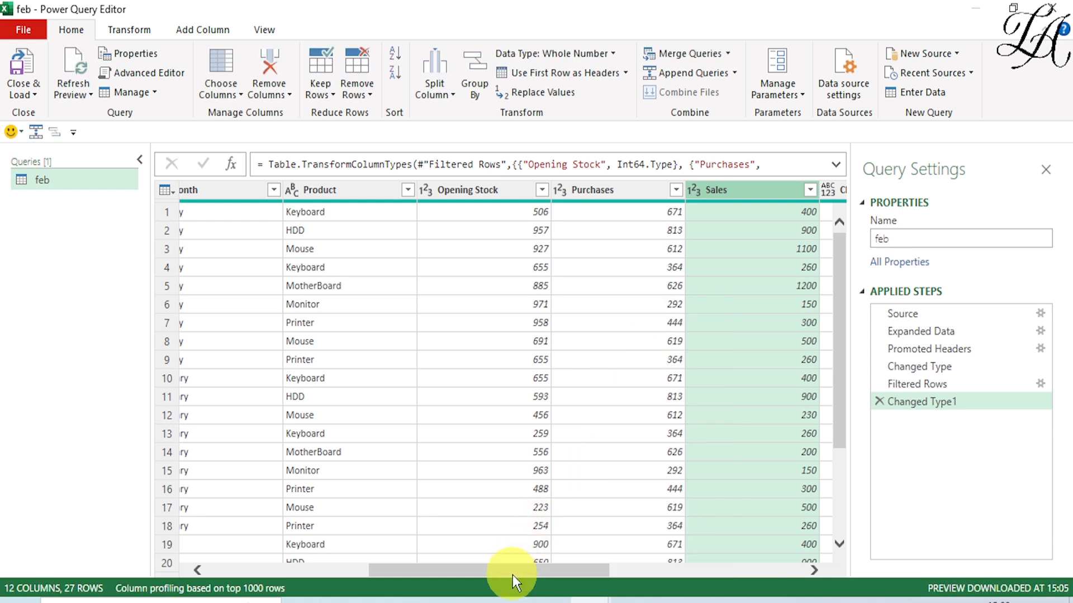
# Step: Change the data type of the Closing Stock column to Whole Number
pyautogui.moveTo(512, 575); pyautogui.dragTo(607, 575)
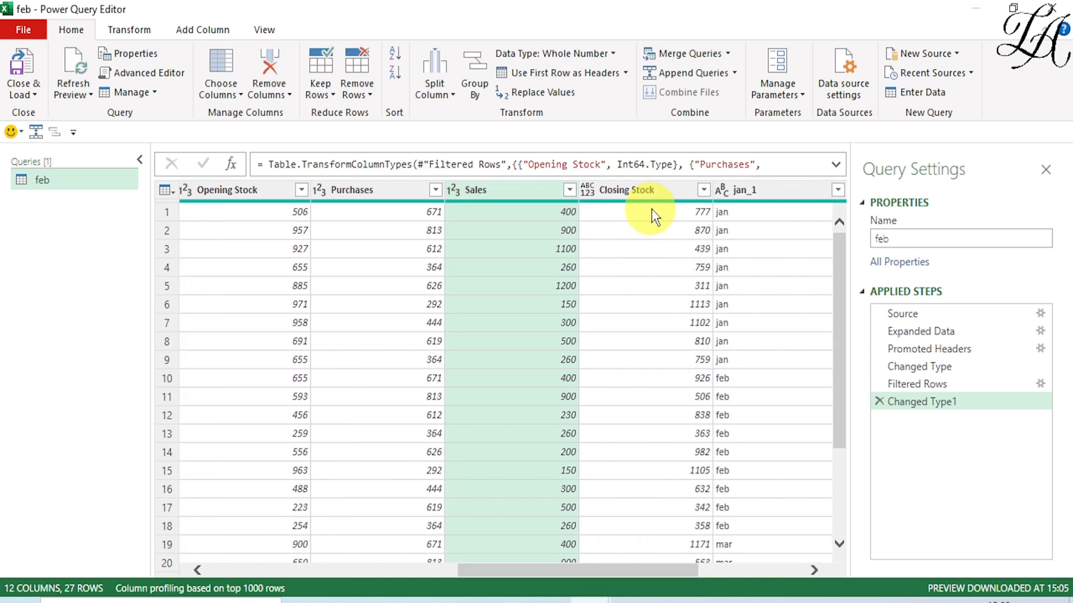
pyautogui.click(654, 193)
pyautogui.rightClick(654, 194)
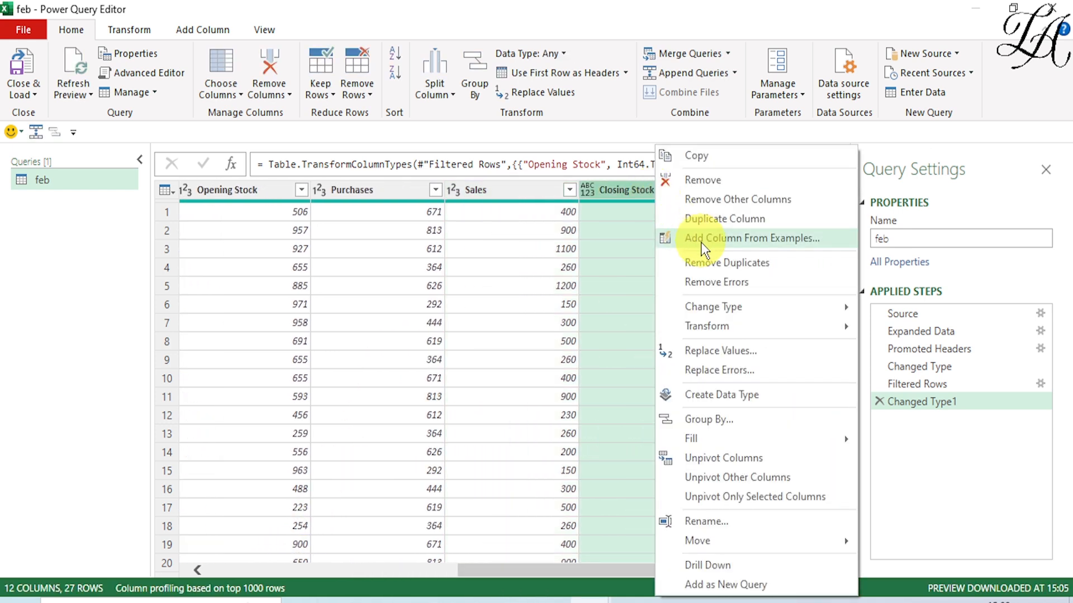
pyautogui.moveTo(719, 311)
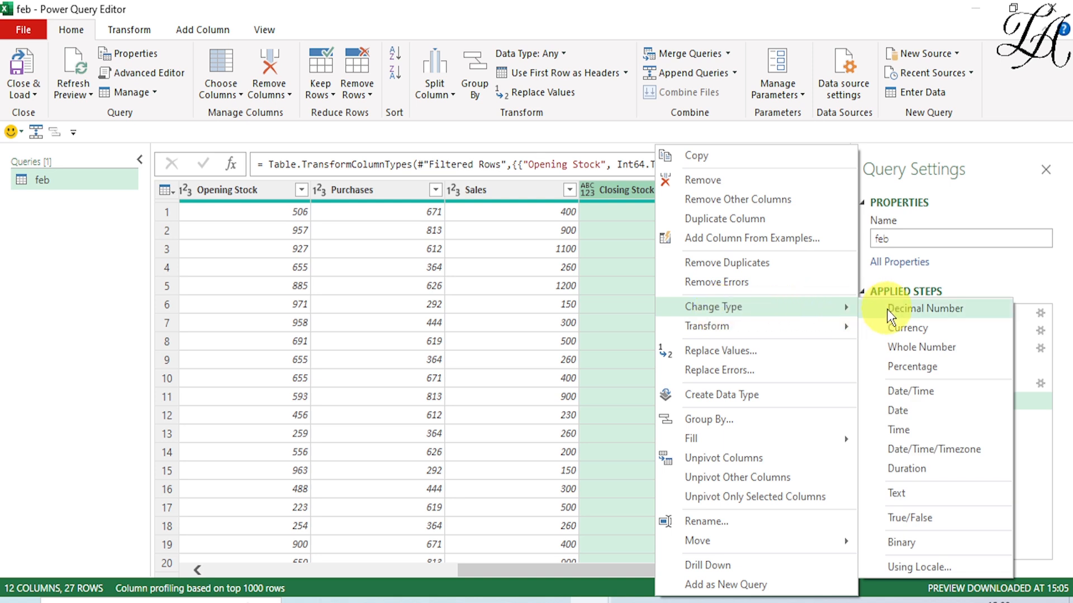
pyautogui.click(900, 349)
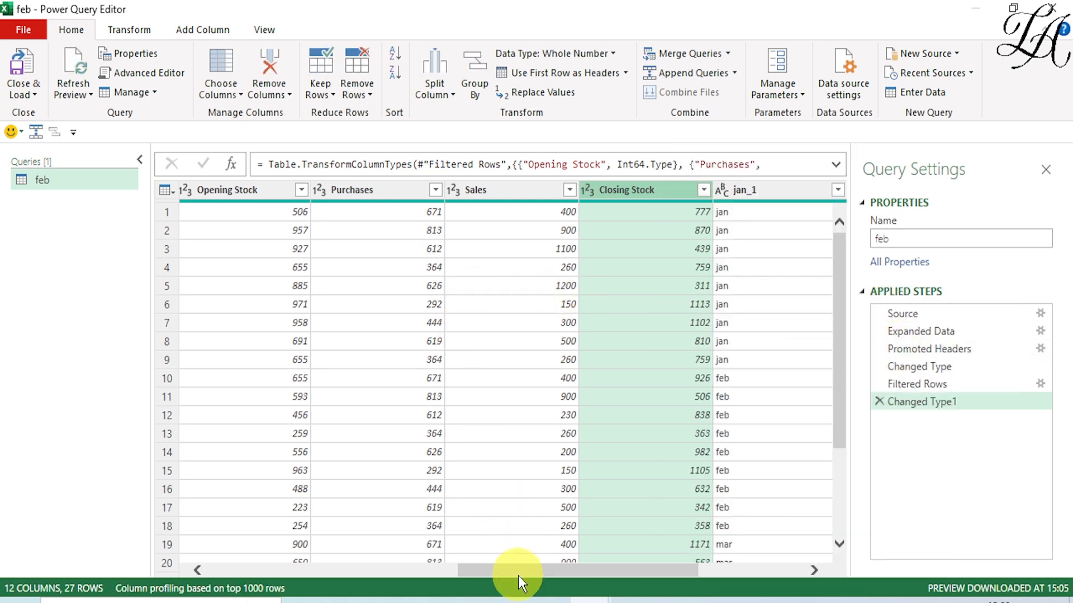
# Step: Choose the columns to keep, excluding jan, jan_1, Sheet and false, and check the remaining columns
pyautogui.moveTo(518, 575); pyautogui.dragTo(290, 580)
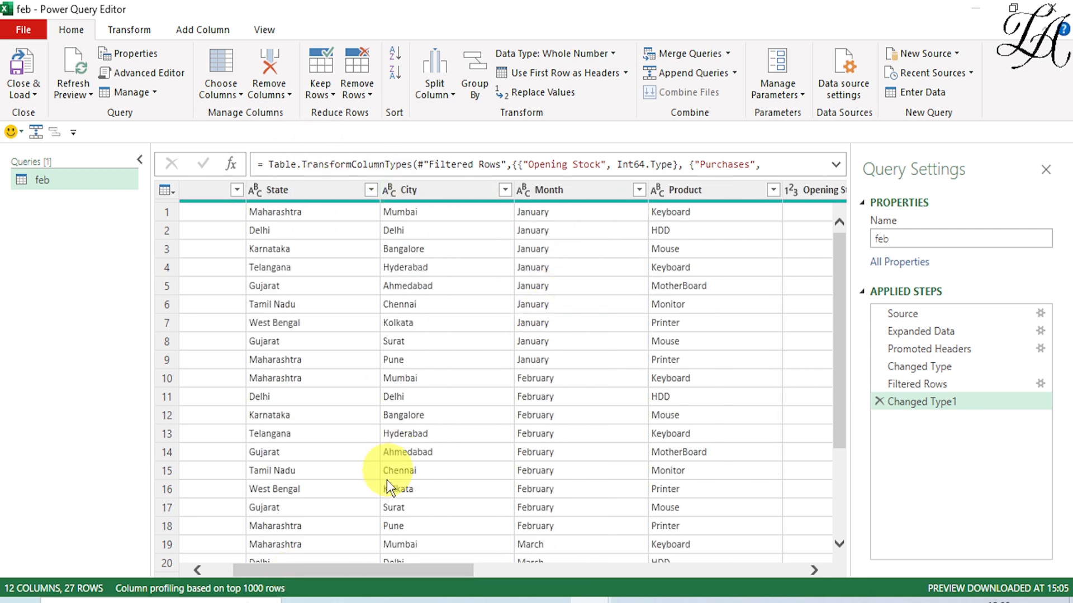
pyautogui.moveTo(355, 575); pyautogui.dragTo(302, 578)
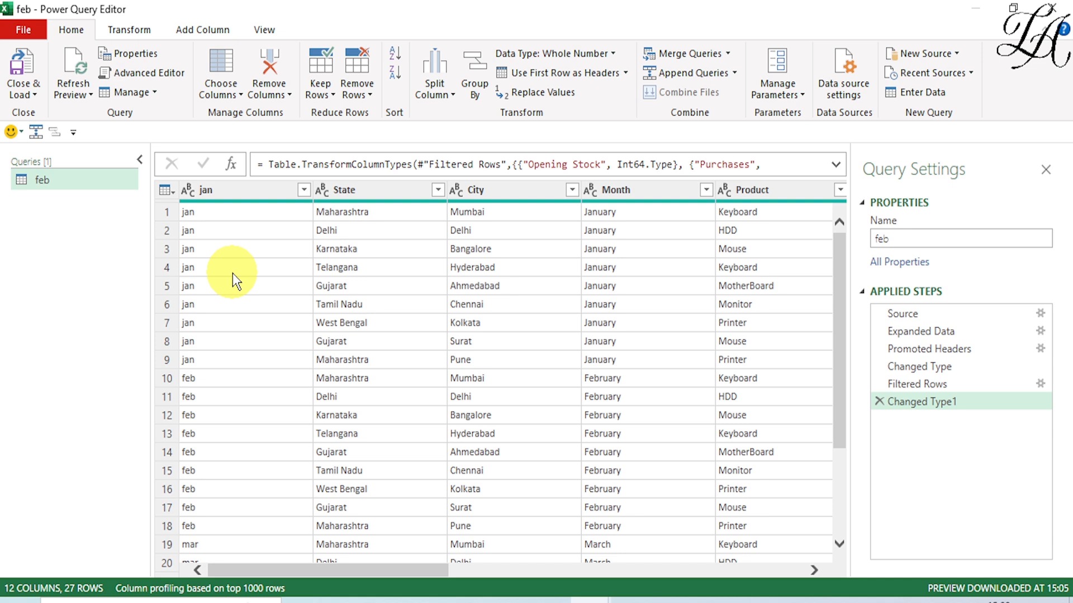
pyautogui.click(229, 94)
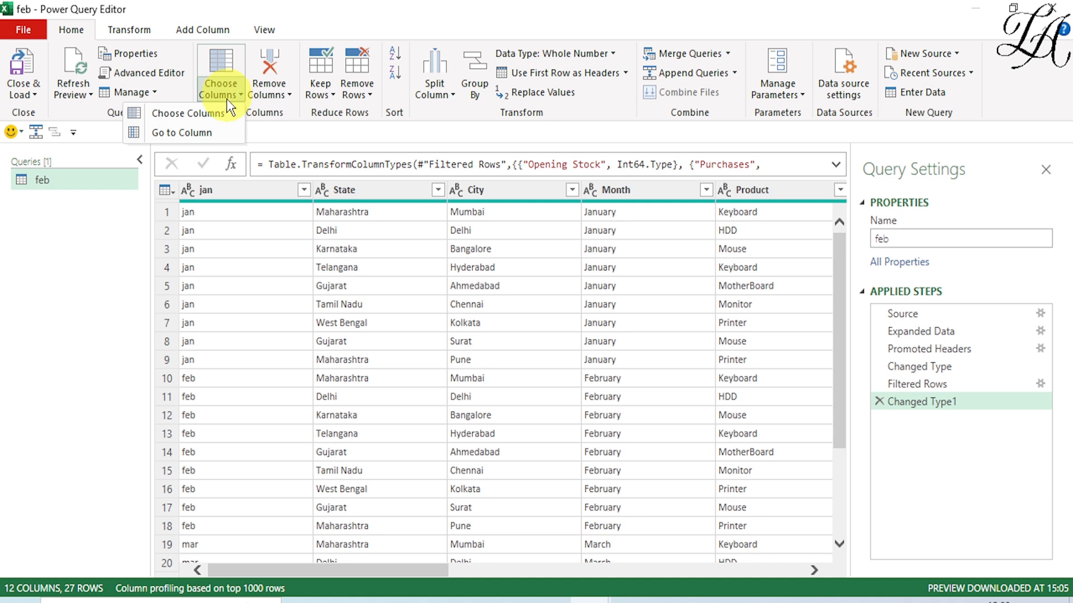
pyautogui.click(222, 113)
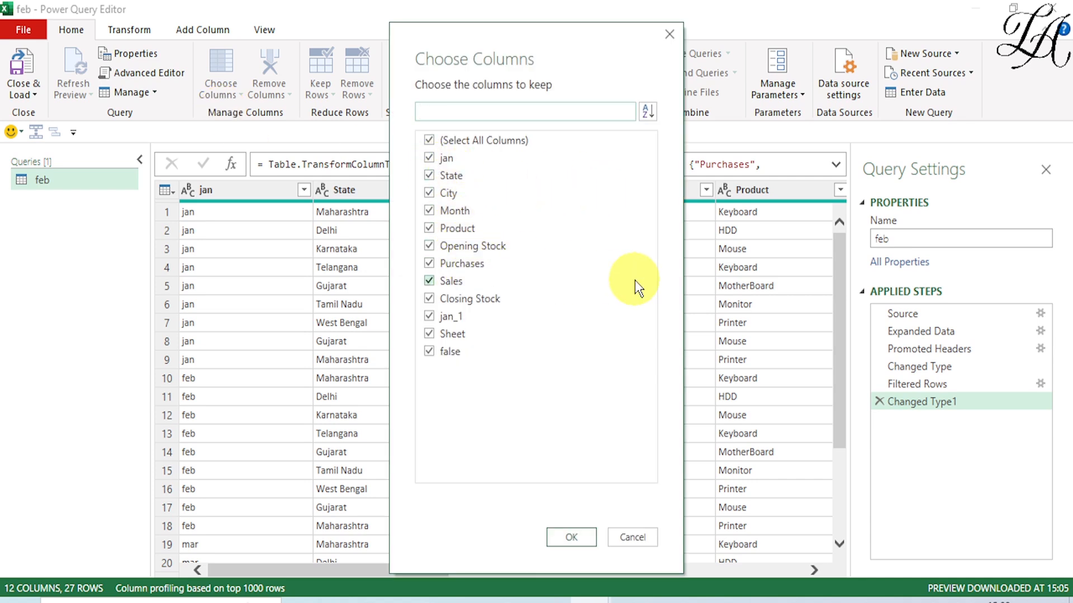
pyautogui.click(429, 159)
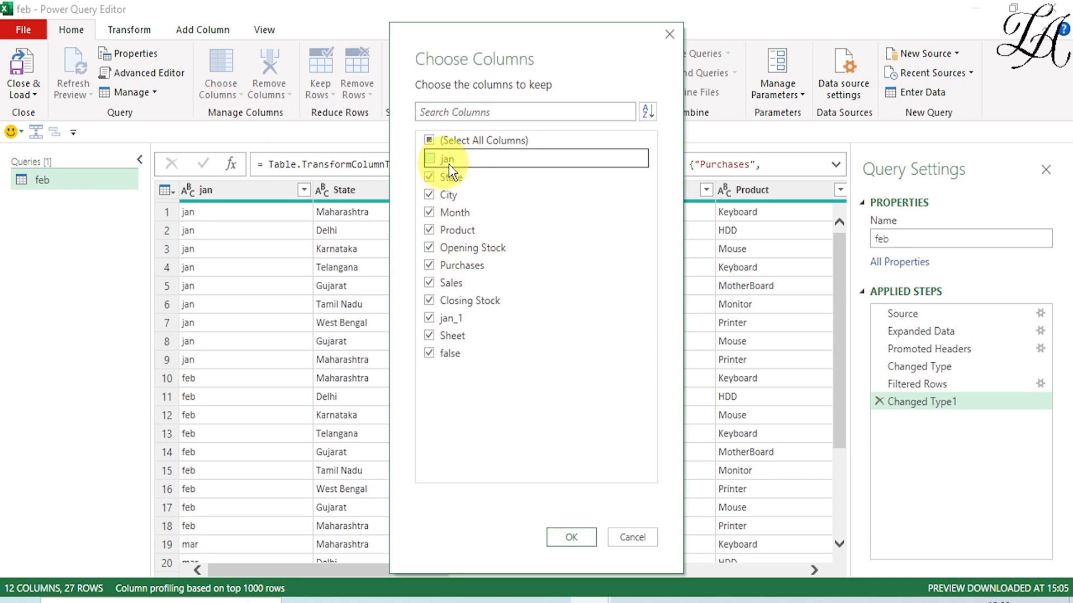
pyautogui.click(430, 319)
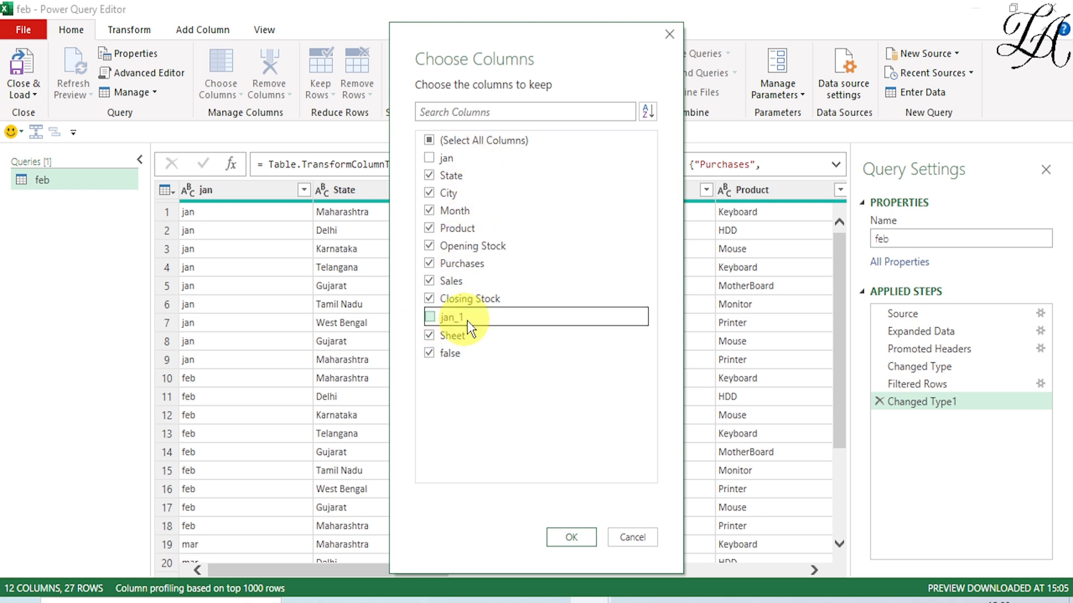
pyautogui.click(429, 336)
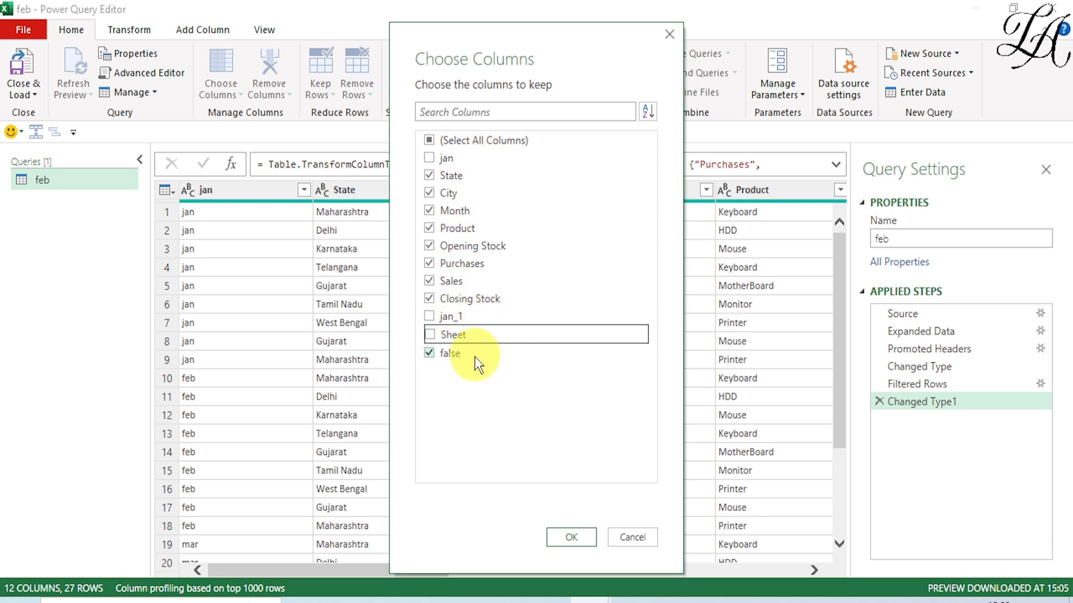
pyautogui.click(430, 353)
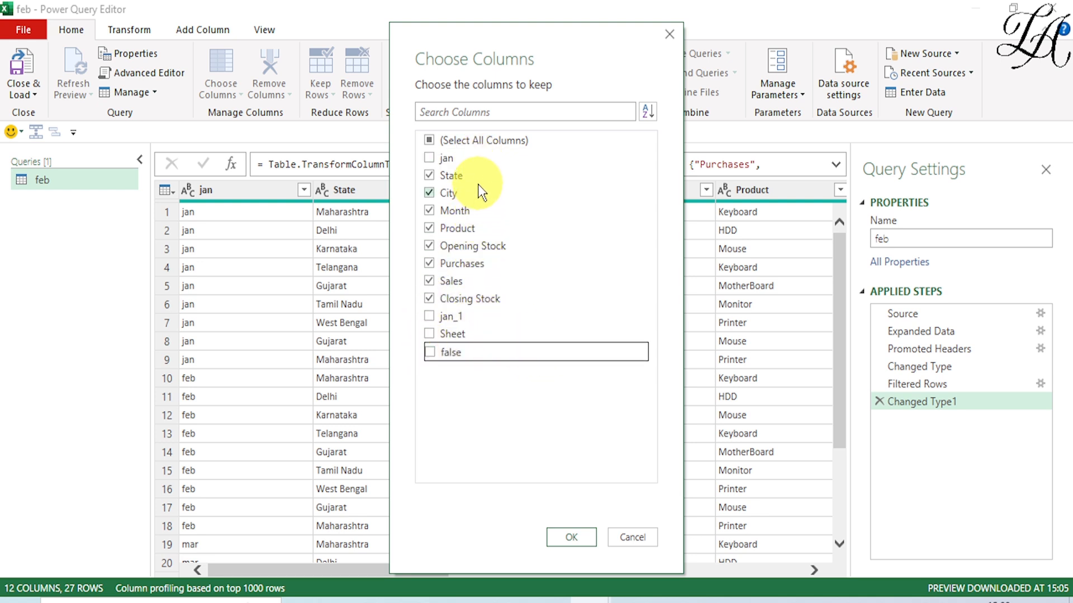
pyautogui.click(566, 538)
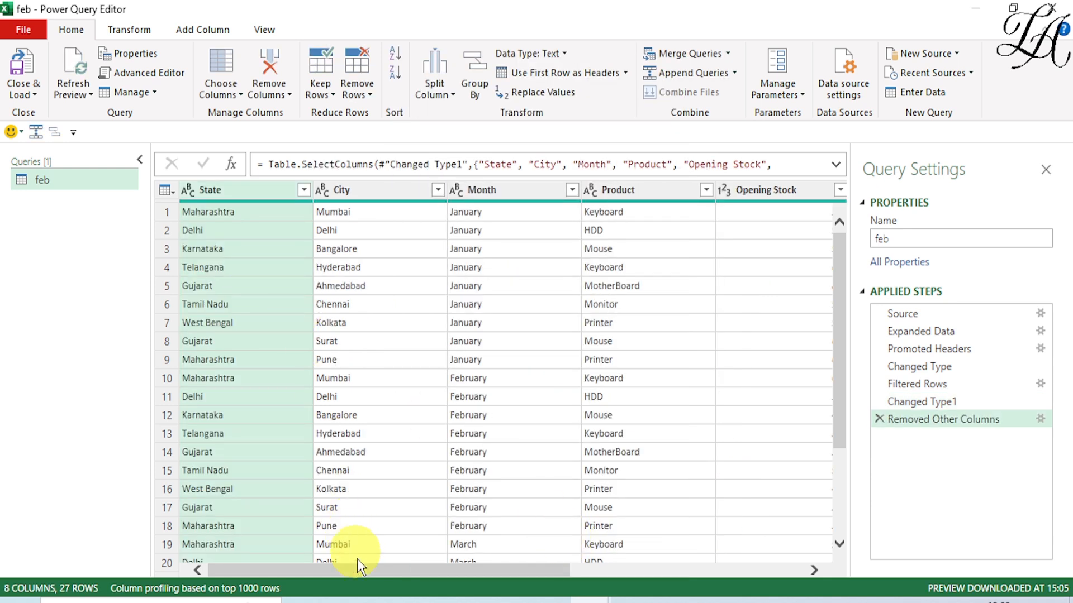
pyautogui.moveTo(359, 571); pyautogui.dragTo(672, 575)
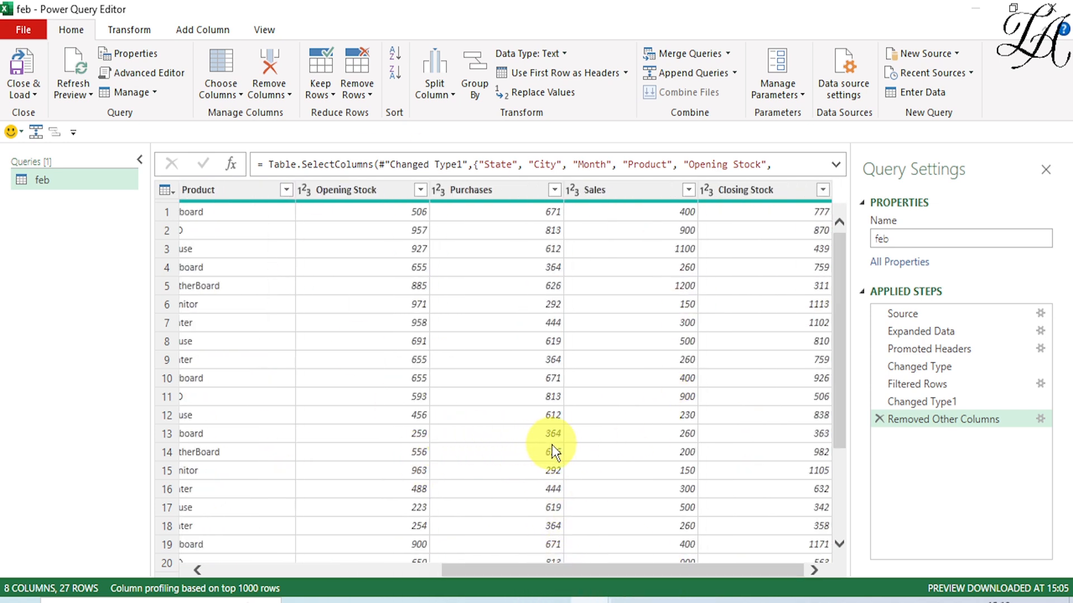
# Step: Rename the feb query as mydatanew
pyautogui.click(887, 239)
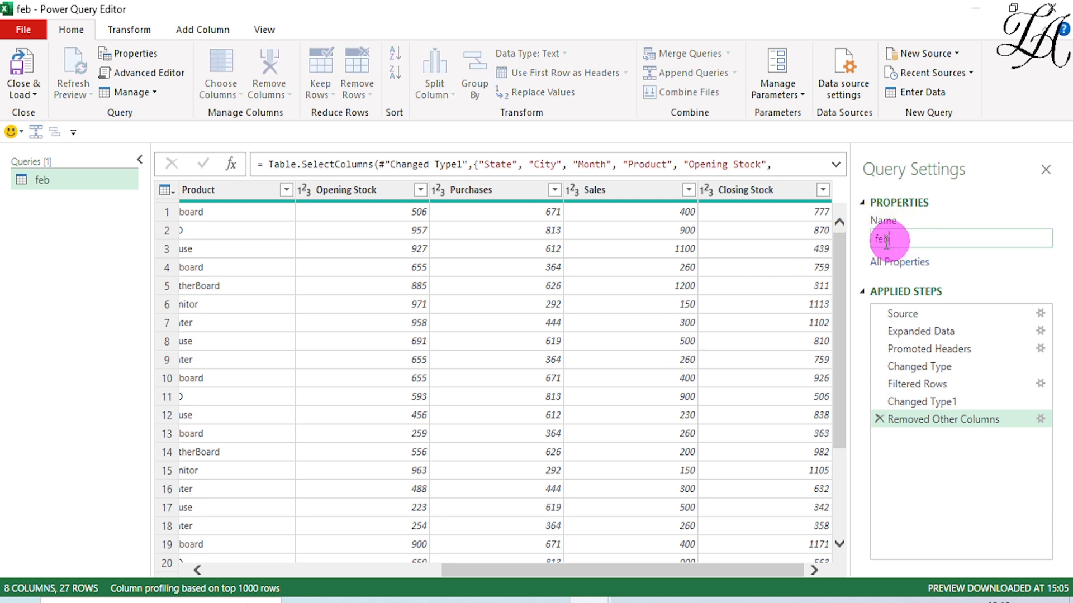
pyautogui.moveTo(886, 240); pyautogui.dragTo(864, 249)
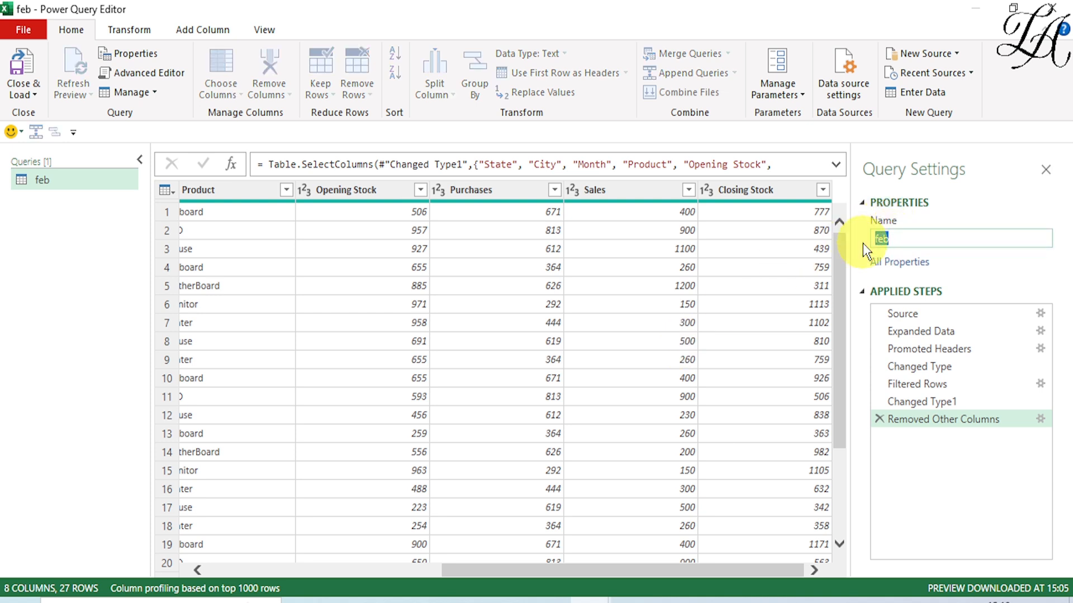
pyautogui.write('mydatanew')
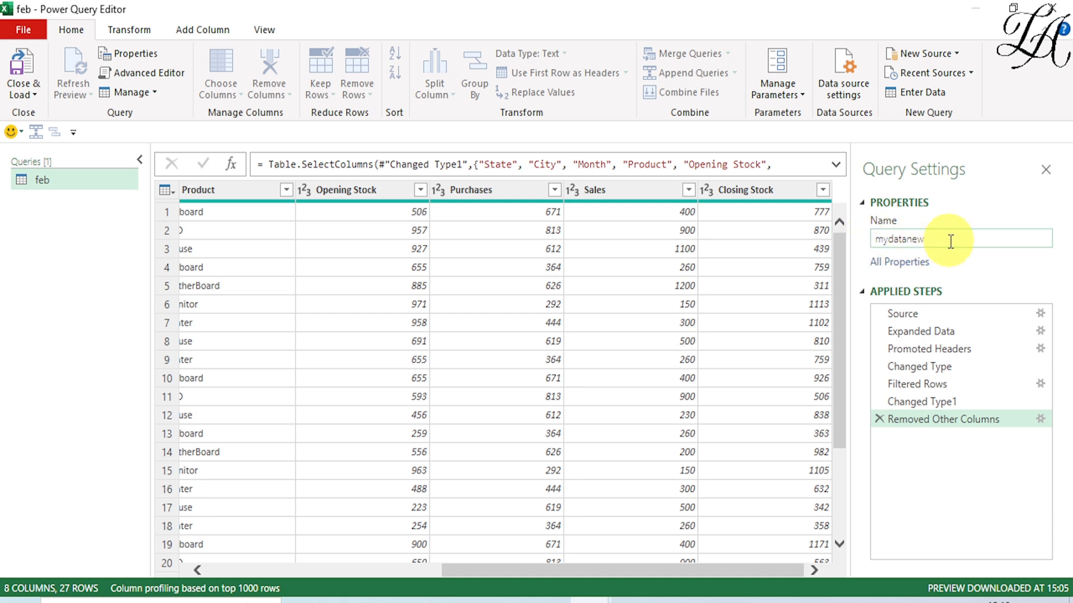
# Step: Load the finished query into the workbook as a table and close the Queries & Connections pane
pyautogui.click(22, 67)
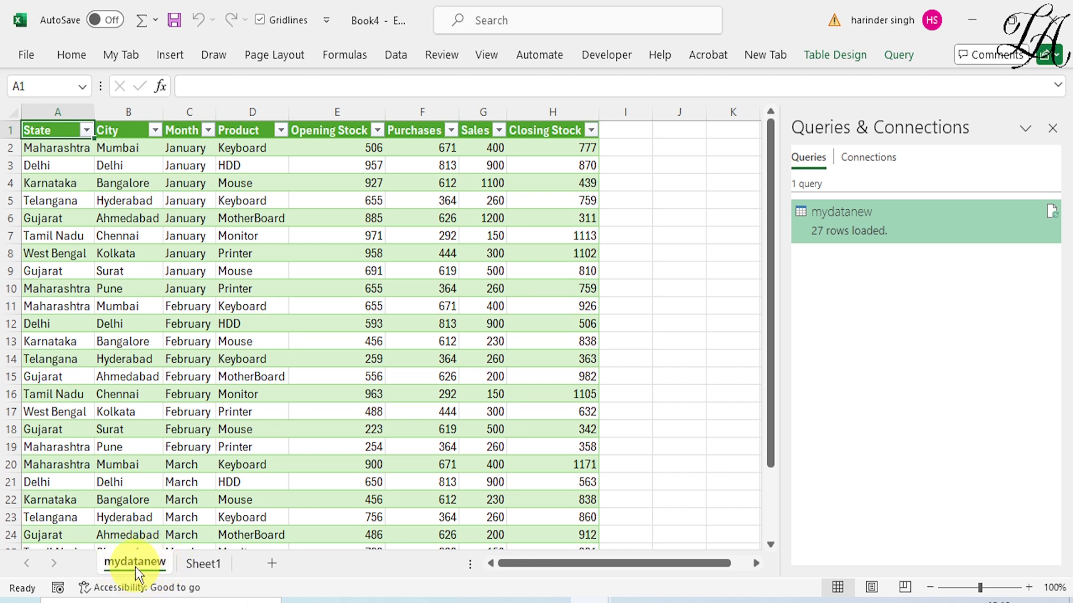
pyautogui.click(1050, 129)
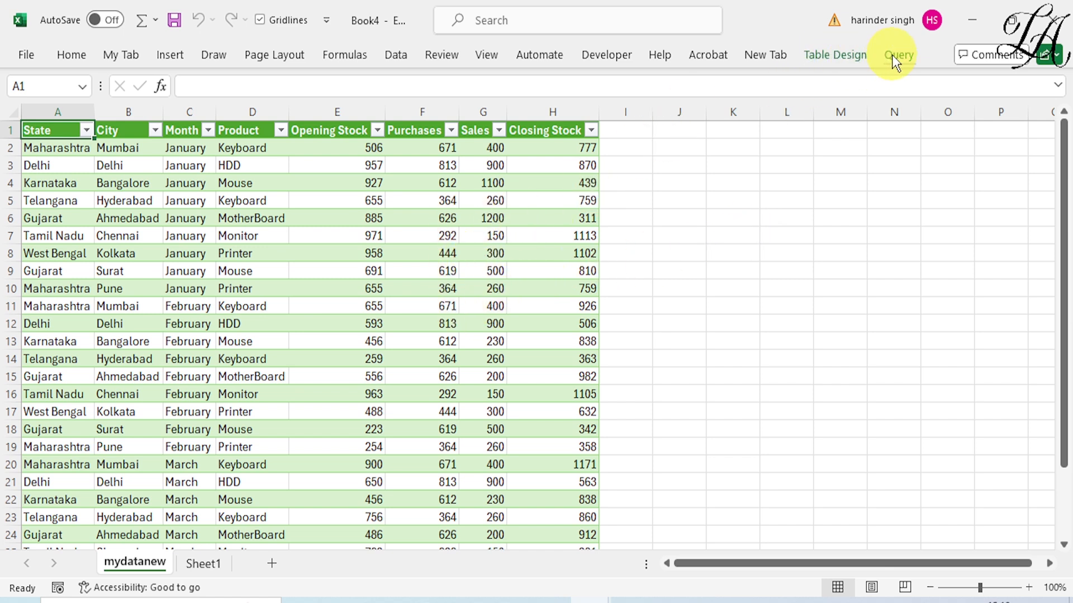
# Step: Create a PivotTable from the mydatanew table on a new worksheet
pyautogui.click(856, 55)
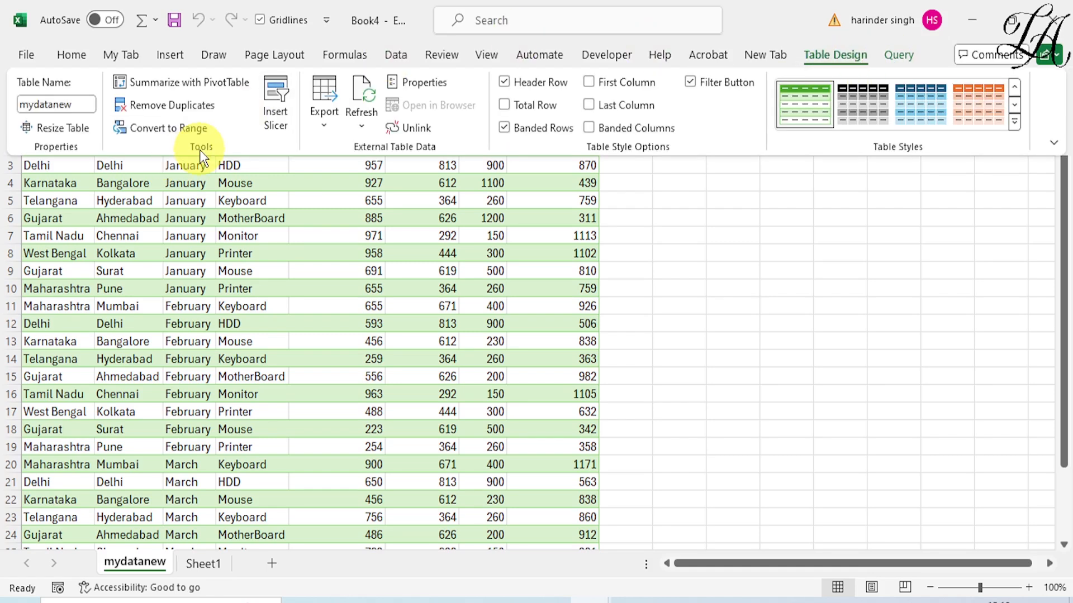
pyautogui.click(178, 82)
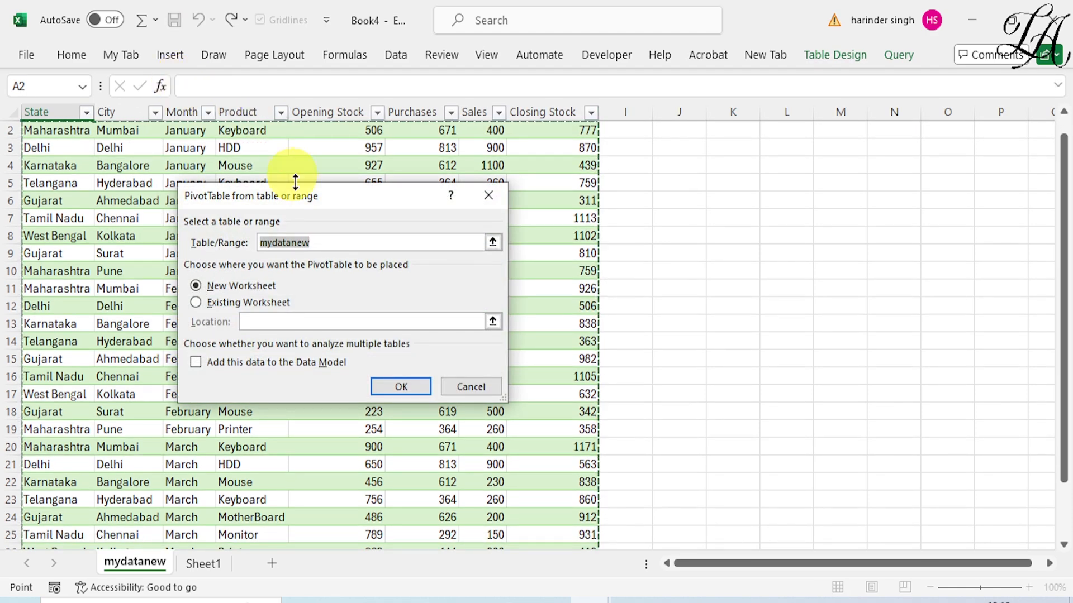
pyautogui.moveTo(297, 195); pyautogui.dragTo(714, 202)
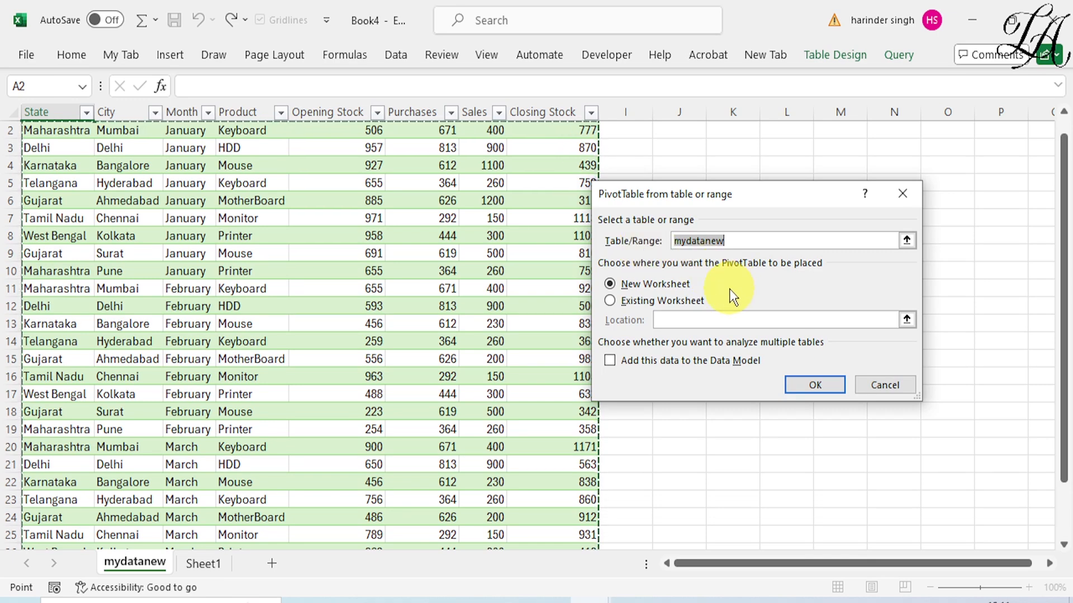
pyautogui.click(810, 384)
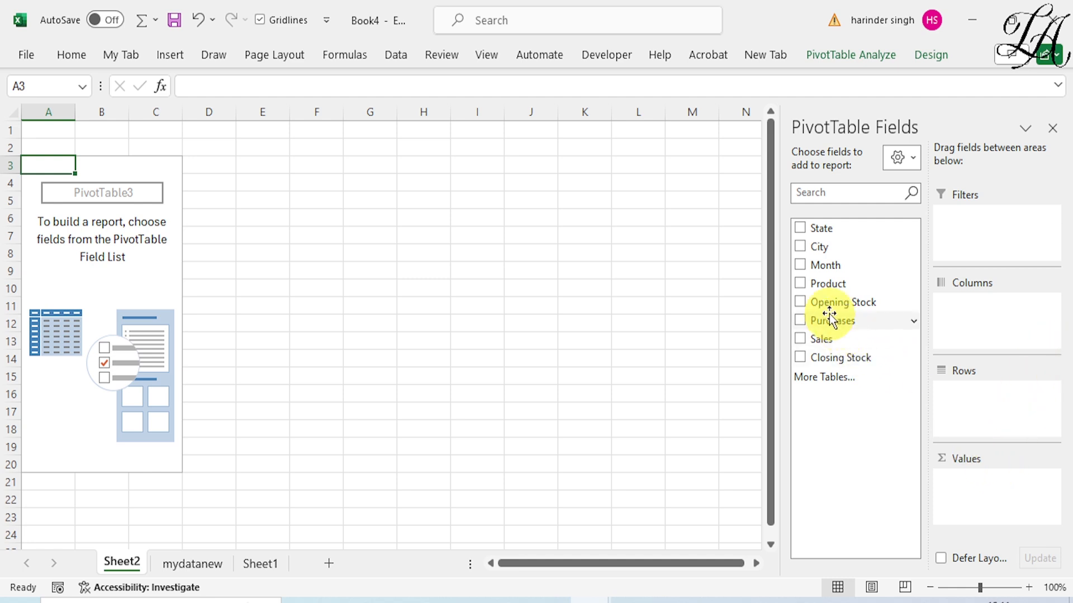
# Step: Lay out the PivotTable with Closing Stock as values, Product as rows and Month as columns
pyautogui.moveTo(817, 361); pyautogui.dragTo(982, 484)
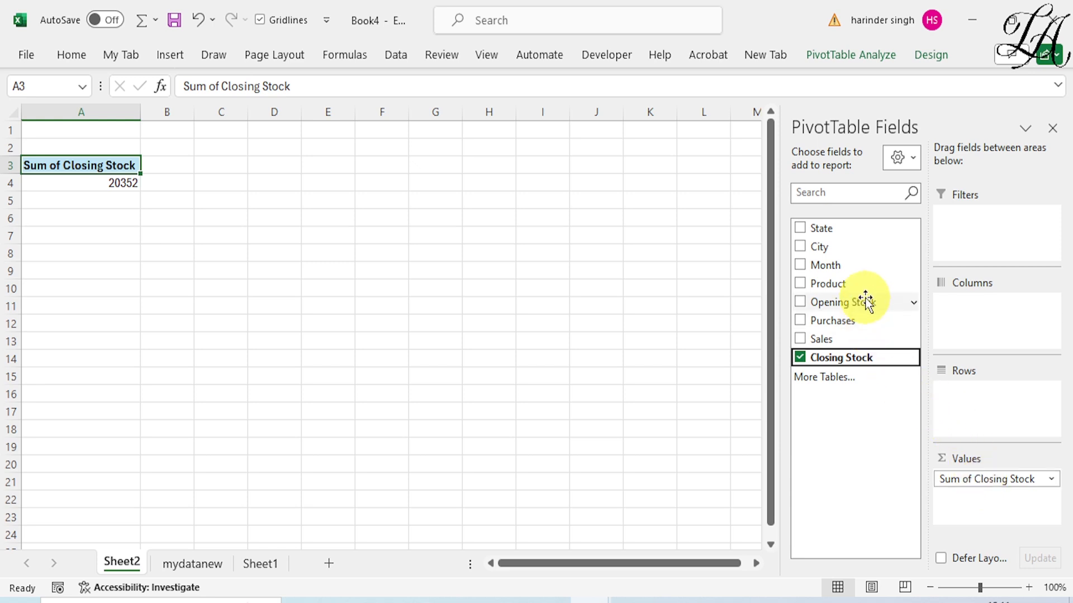
pyautogui.moveTo(829, 285); pyautogui.dragTo(982, 388)
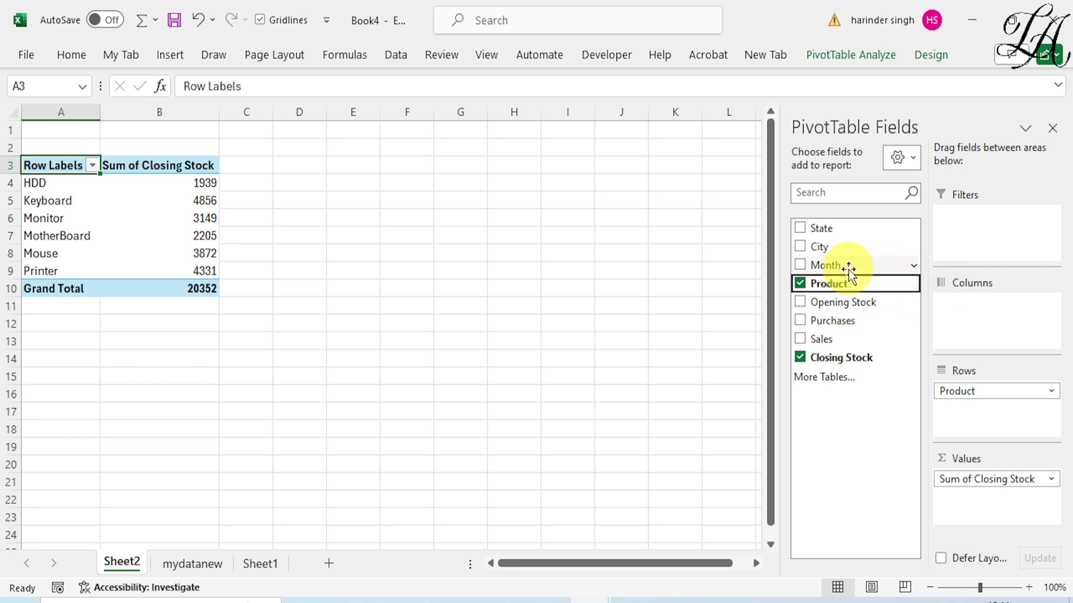
pyautogui.moveTo(849, 271); pyautogui.dragTo(977, 313)
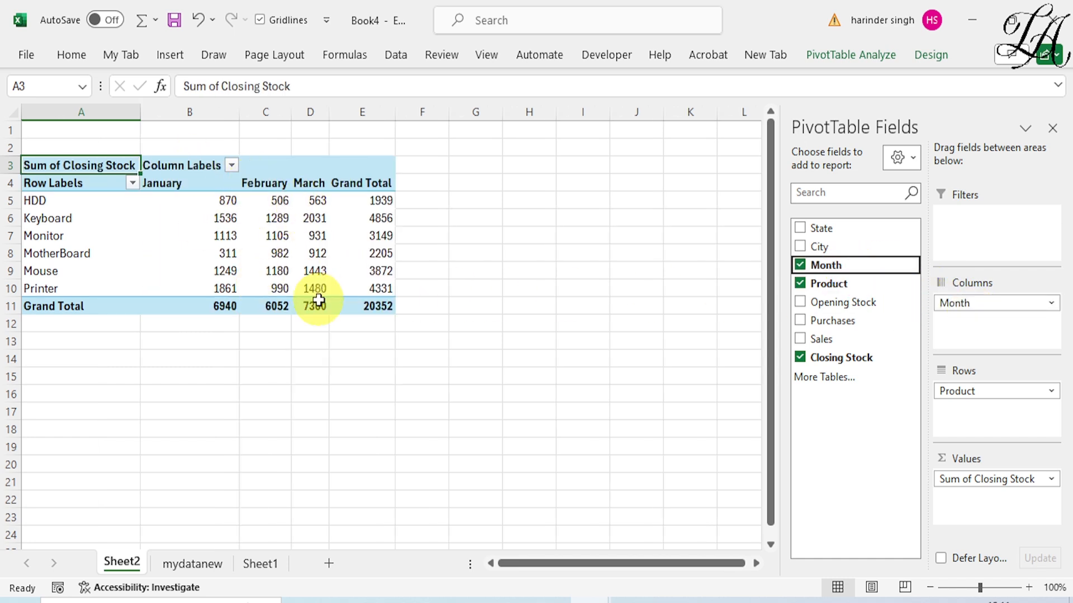
# Step: Switch to the mydata.xlsx workbook and add a new blank worksheet after the jan sheet
pyautogui.moveTo(283, 256)
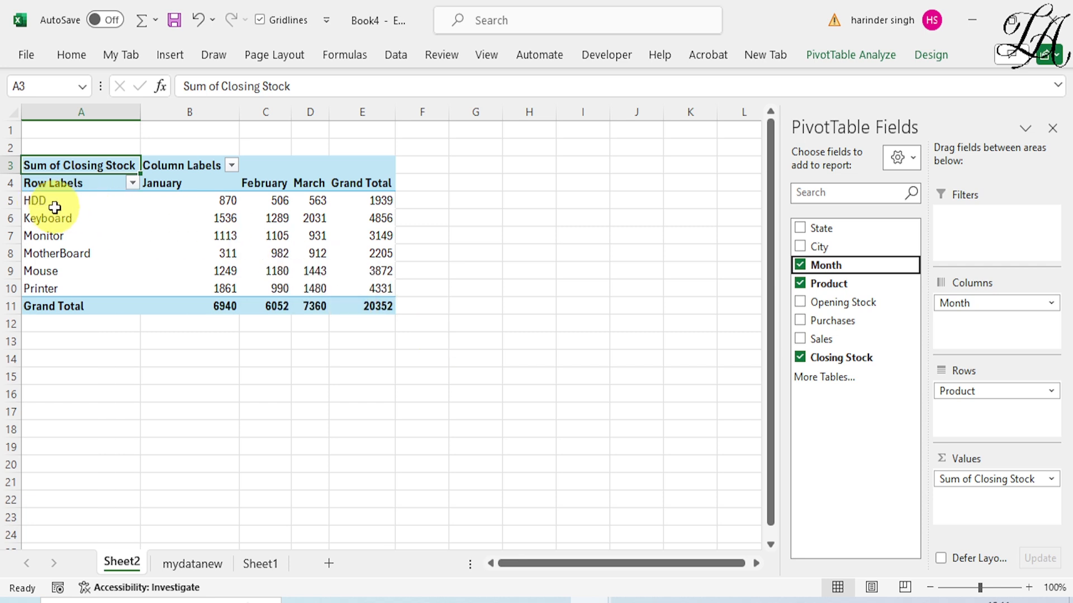
pyautogui.moveTo(215, 223)
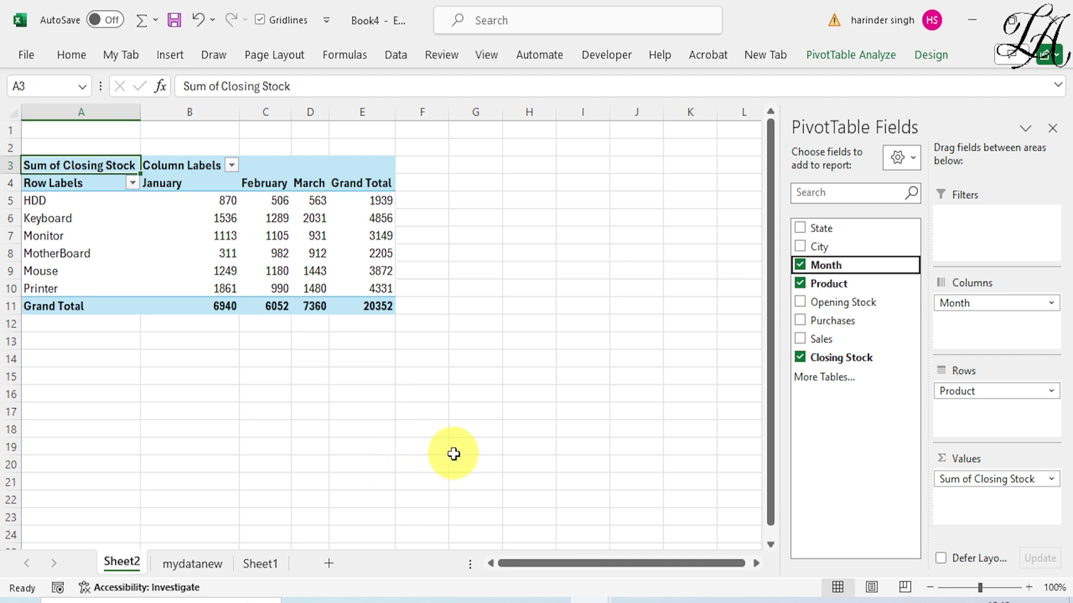
pyautogui.click(592, 601)
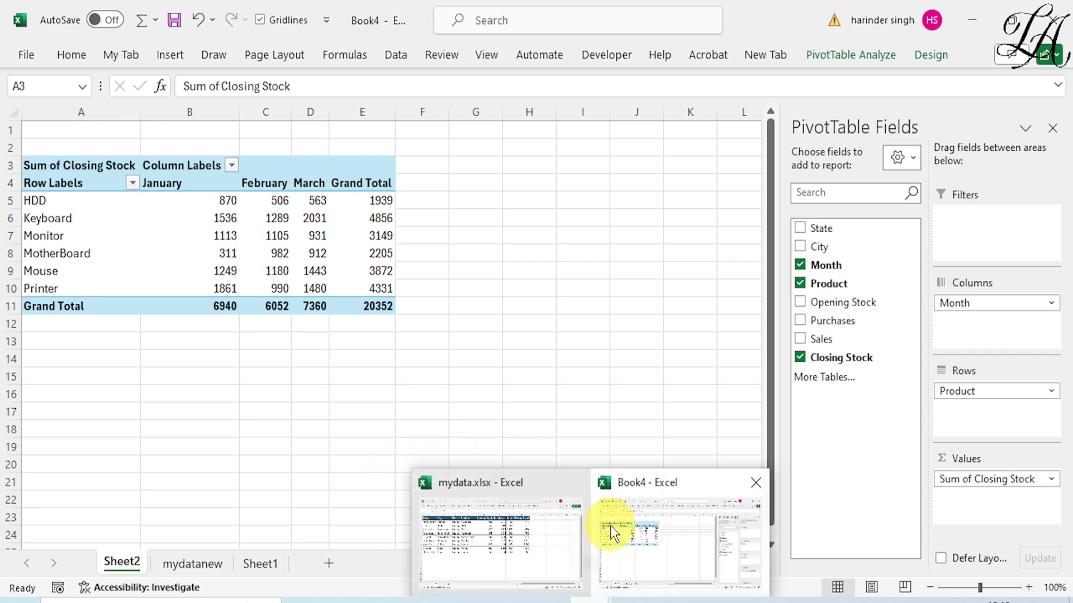
pyautogui.click(521, 542)
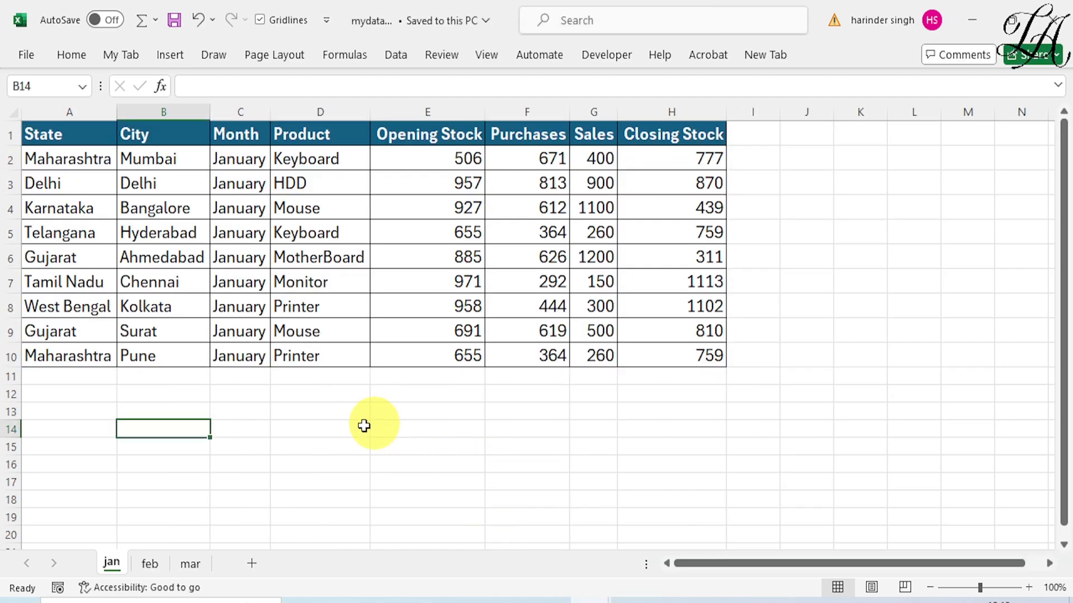
pyautogui.click(252, 564)
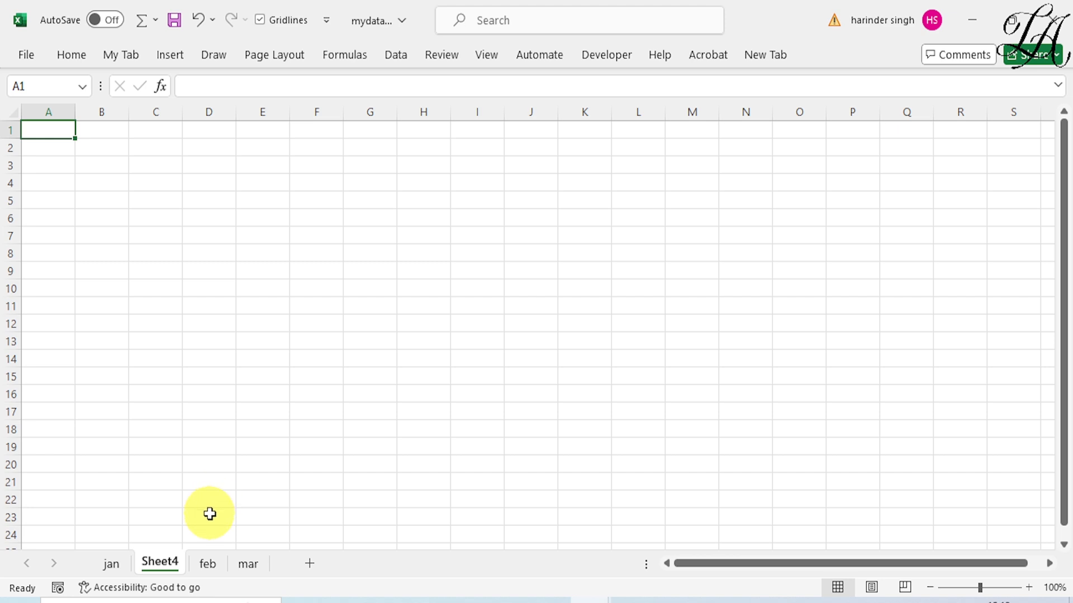
# Step: Copy the full data range A1:H10 from the mar sheet into Sheet4 at A1 and autofit columns A to H
pyautogui.click(244, 563)
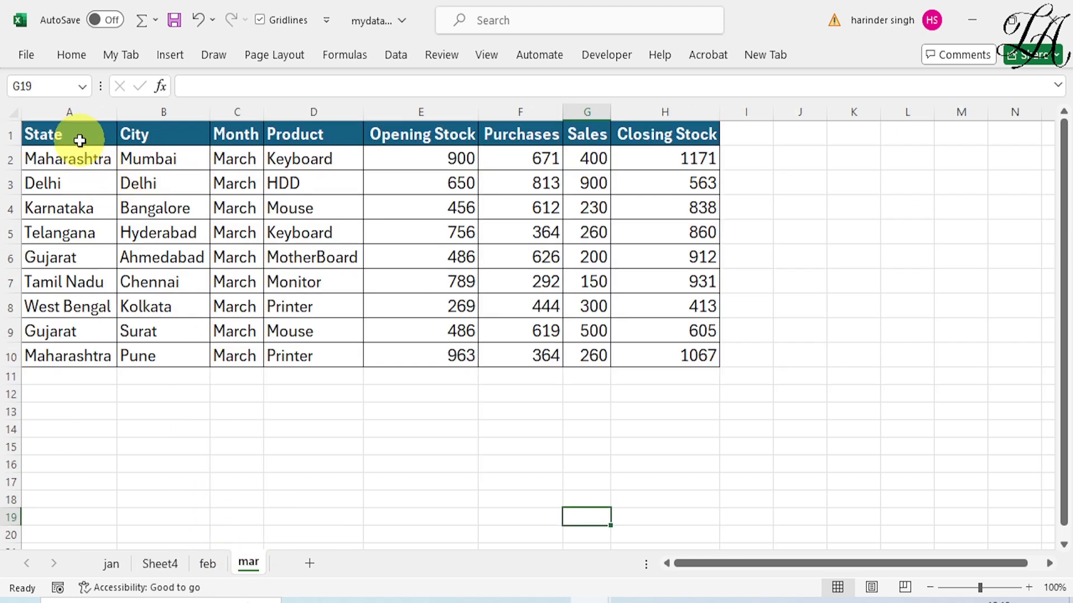
pyautogui.moveTo(79, 137); pyautogui.dragTo(663, 360)
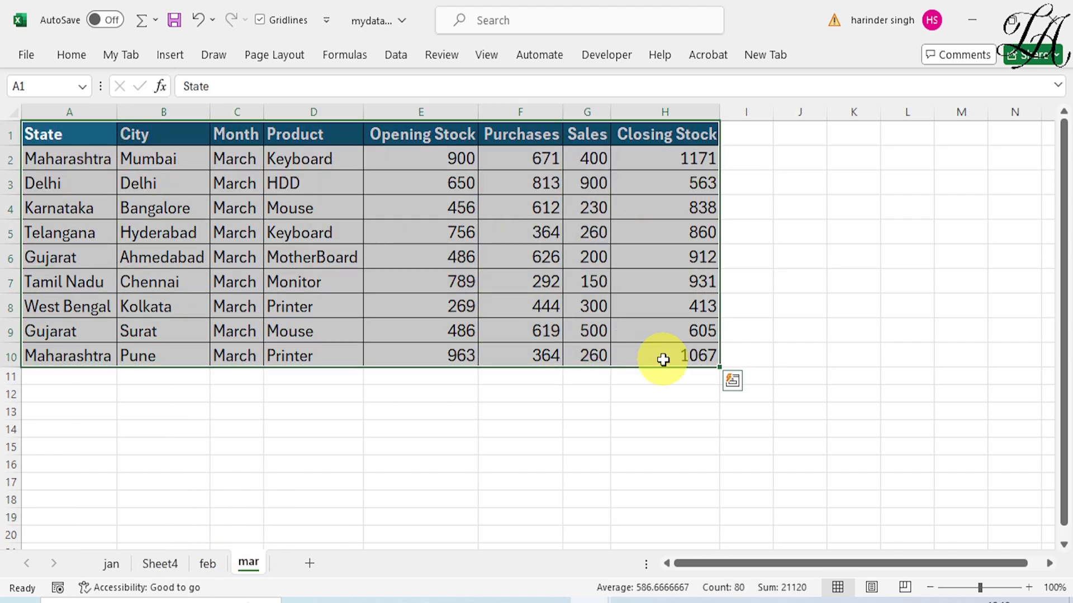
pyautogui.hotkey('ctrl', 'c')
pyautogui.click(158, 561)
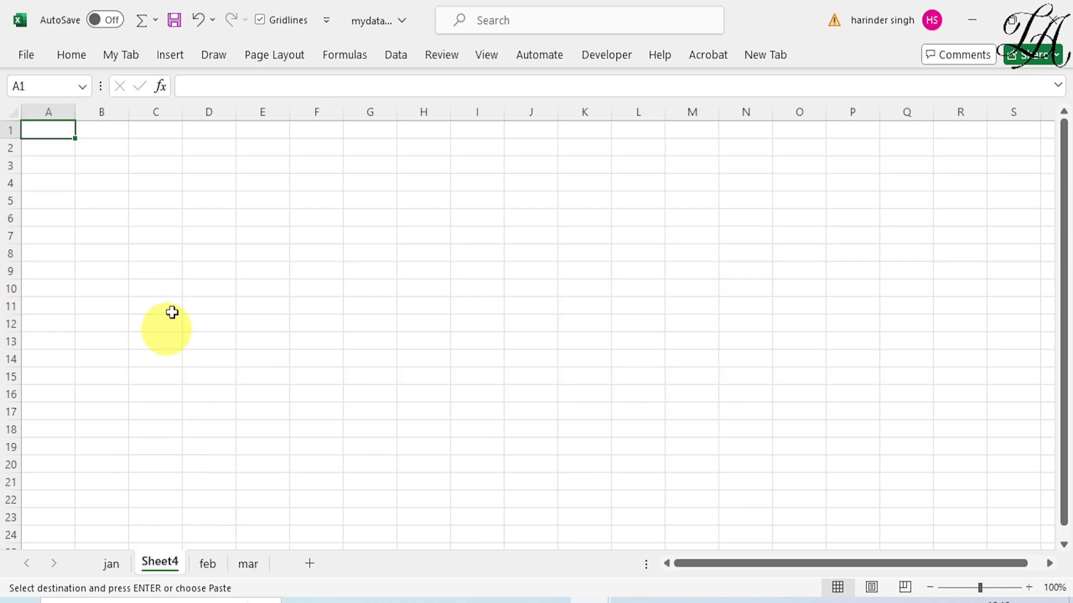
pyautogui.hotkey('ctrl', 'v')
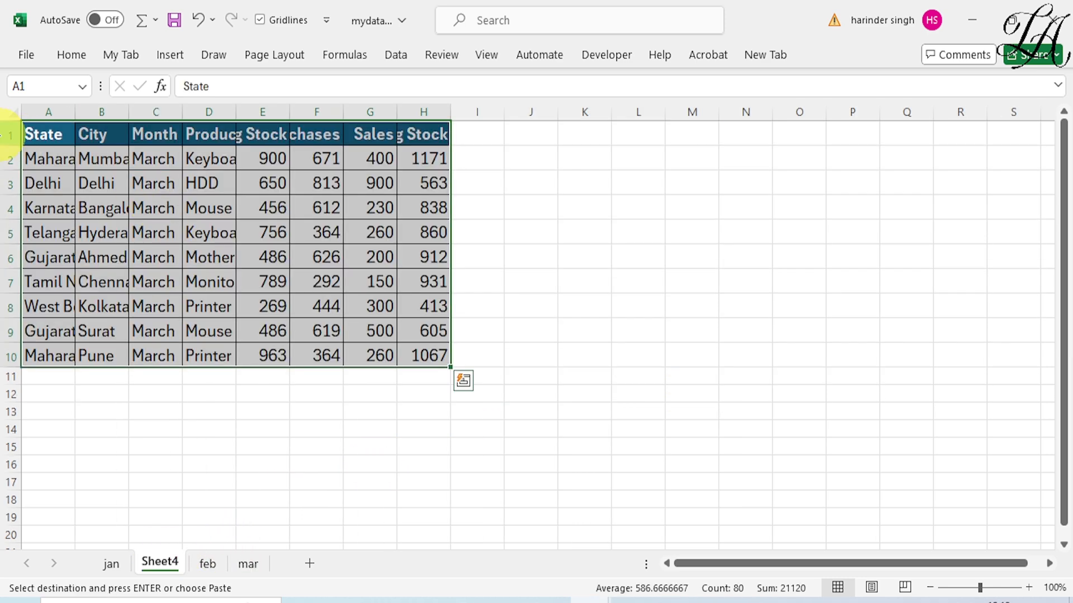
pyautogui.moveTo(38, 116); pyautogui.dragTo(444, 119)
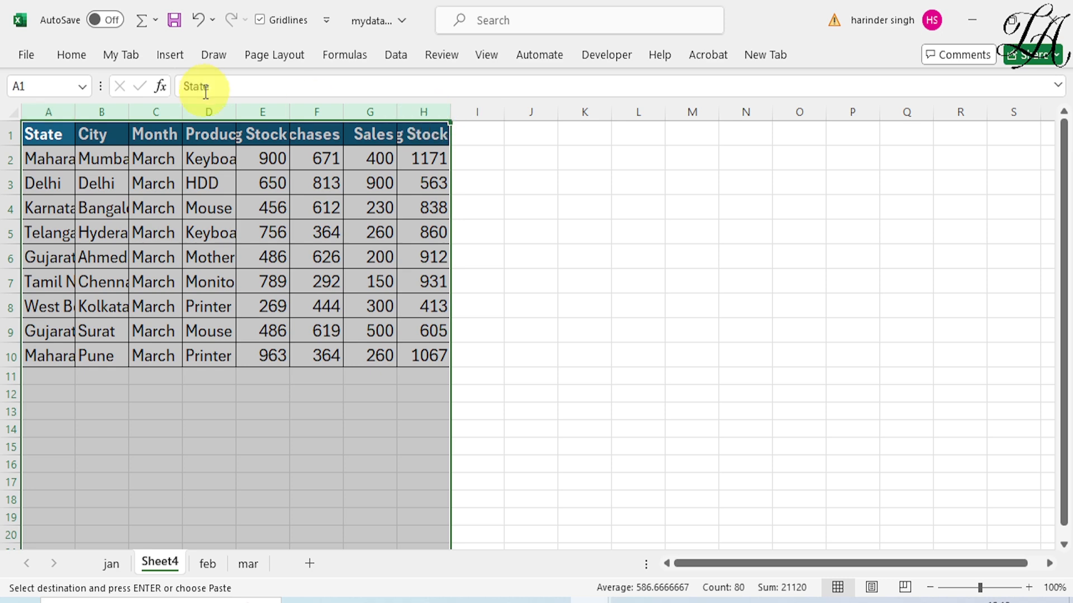
pyautogui.doubleClick(451, 115)
# Step: Replace every Month entry in C2:C10 of Sheet4 with April
pyautogui.click(241, 155)
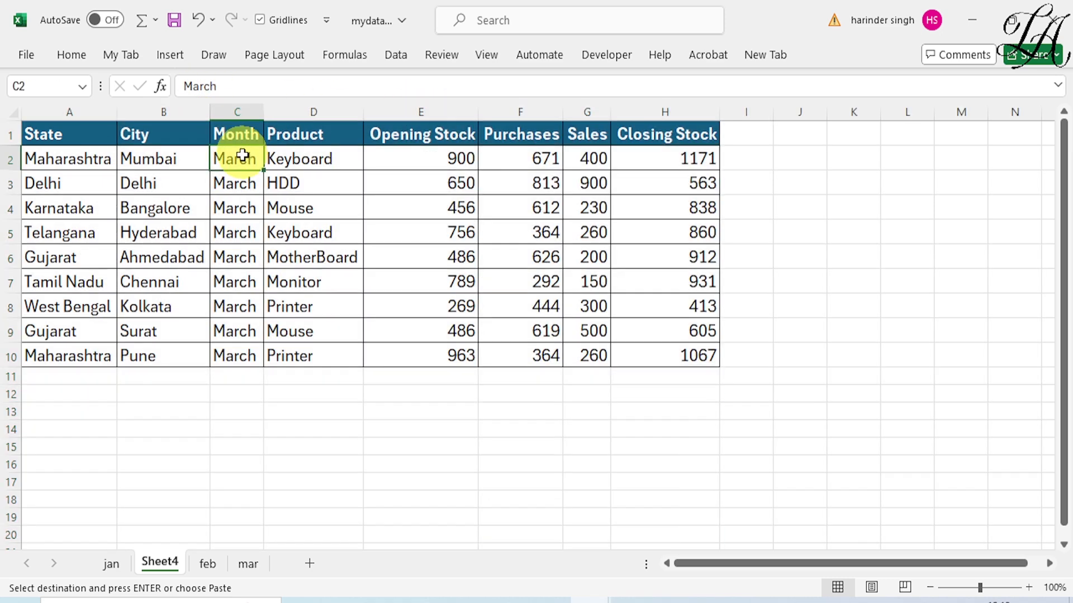
pyautogui.moveTo(243, 160); pyautogui.dragTo(256, 350)
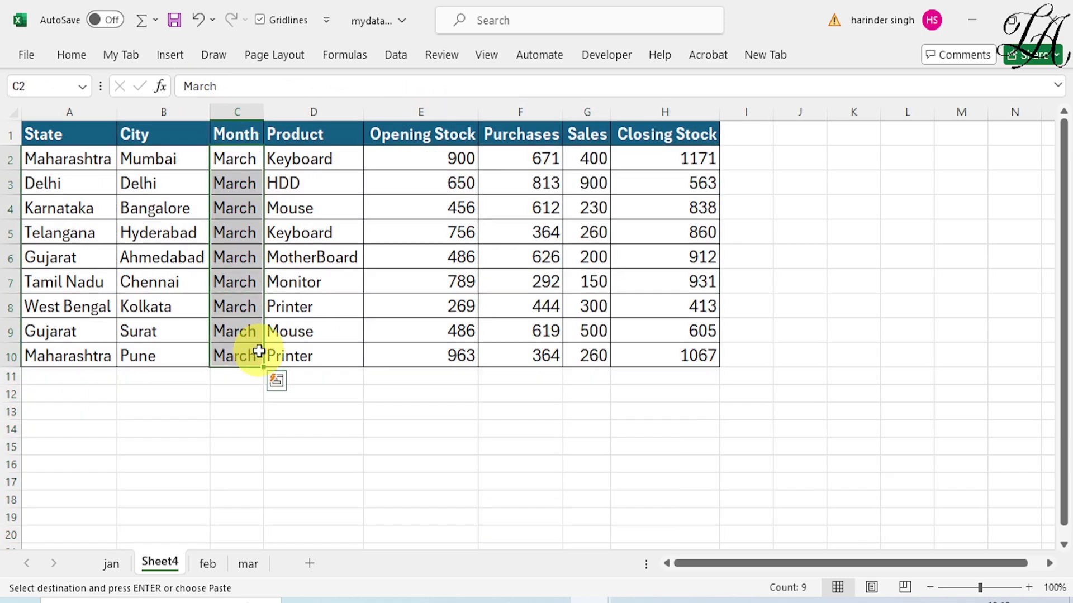
pyautogui.press('Delete')
pyautogui.click(230, 160)
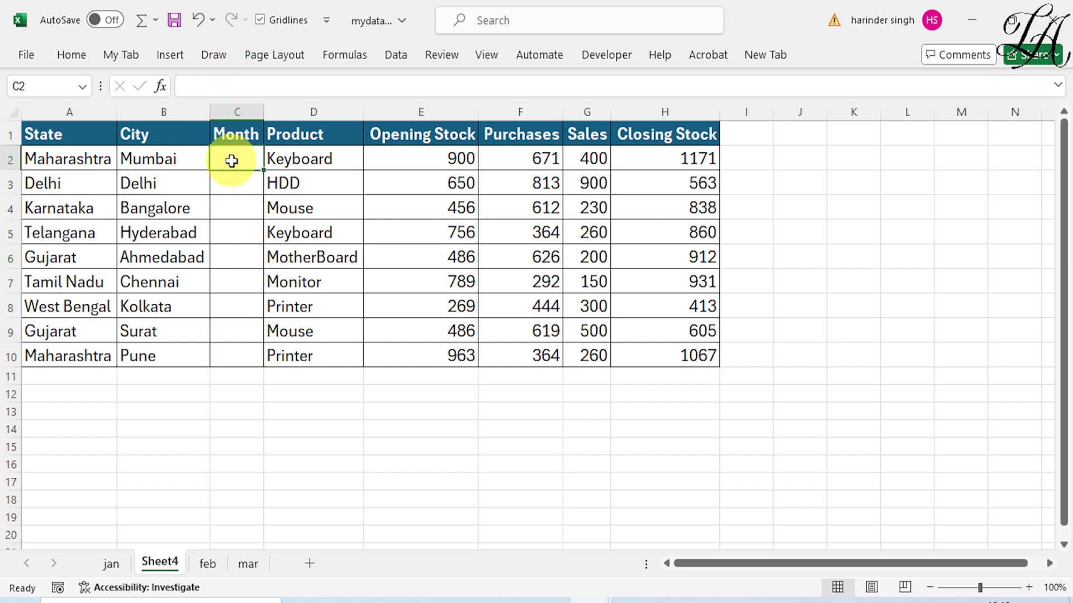
pyautogui.write('April')
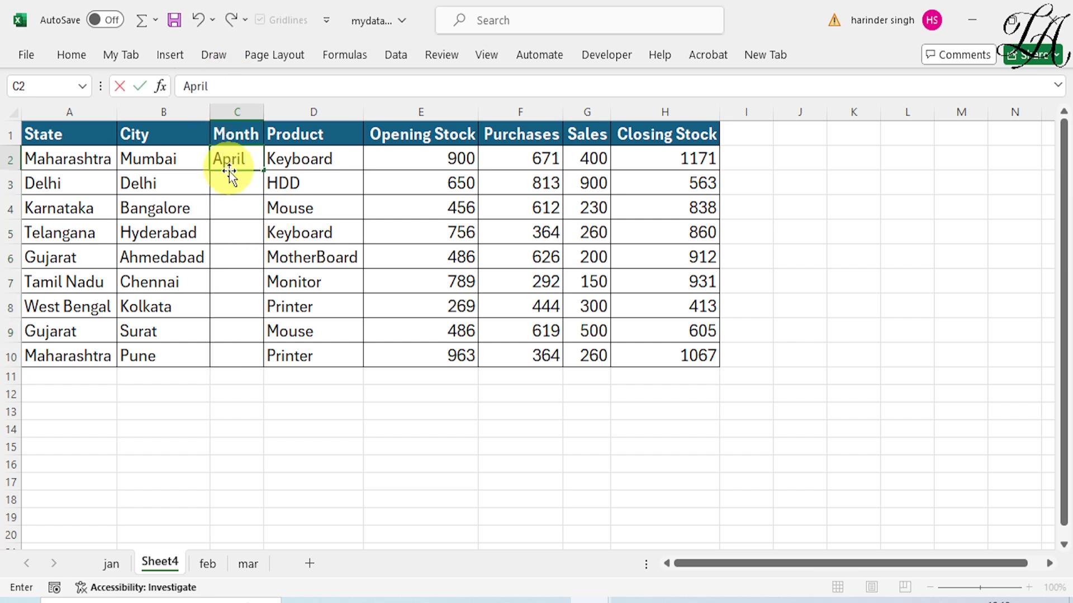
pyautogui.press('Return')
pyautogui.click(247, 153)
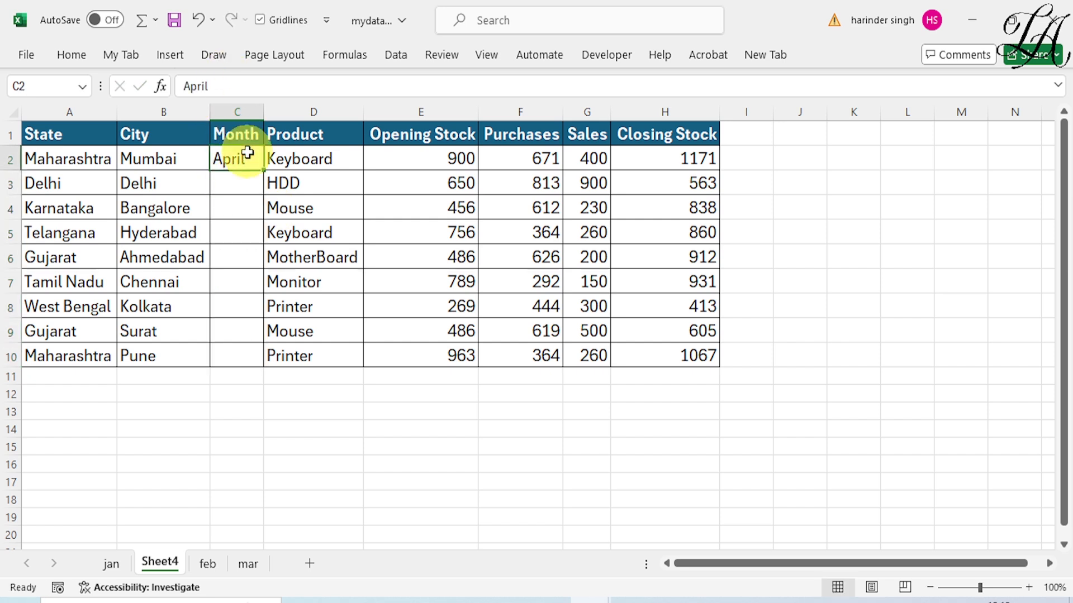
pyautogui.hotkey('ctrl', 'c')
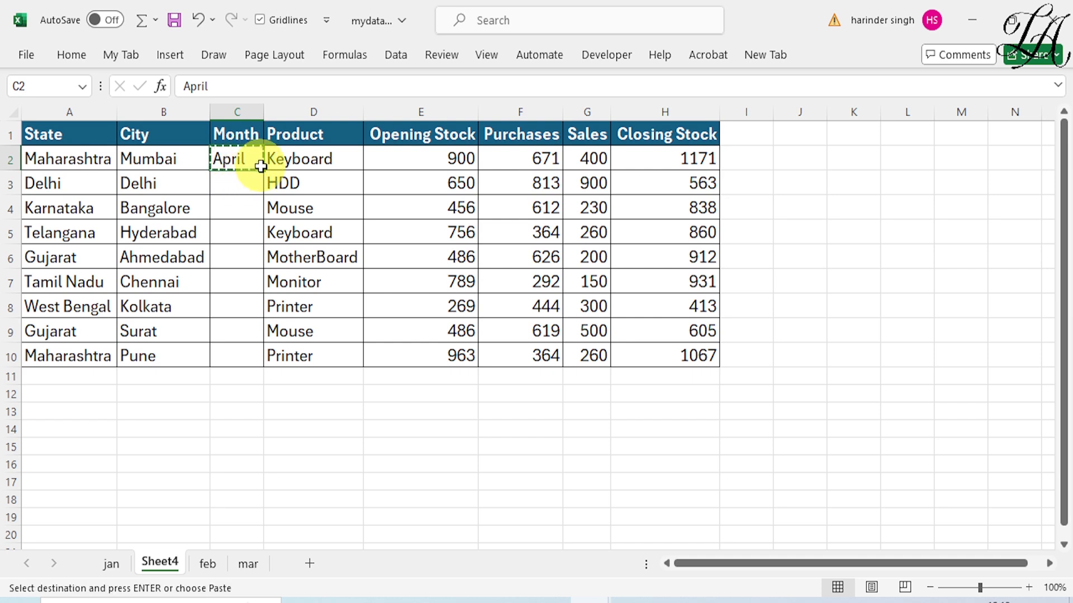
pyautogui.moveTo(246, 186); pyautogui.dragTo(242, 363)
pyautogui.hotkey('ctrl', 'v')
pyautogui.click(270, 429)
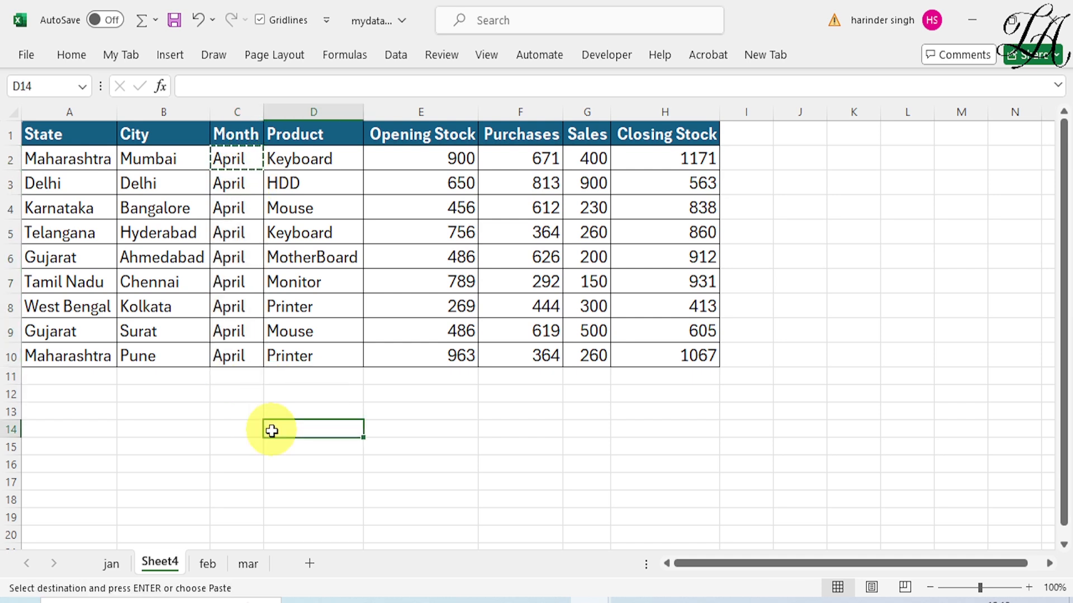
# Step: Rename Sheet4 as apr
pyautogui.rightClick(169, 564)
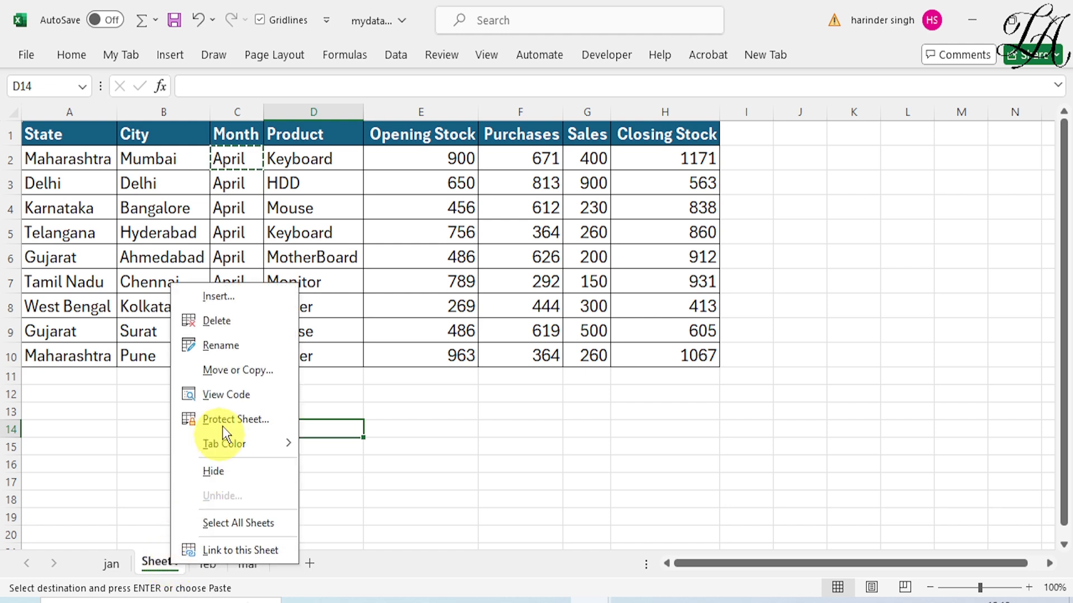
pyautogui.click(239, 346)
pyautogui.write('apr')
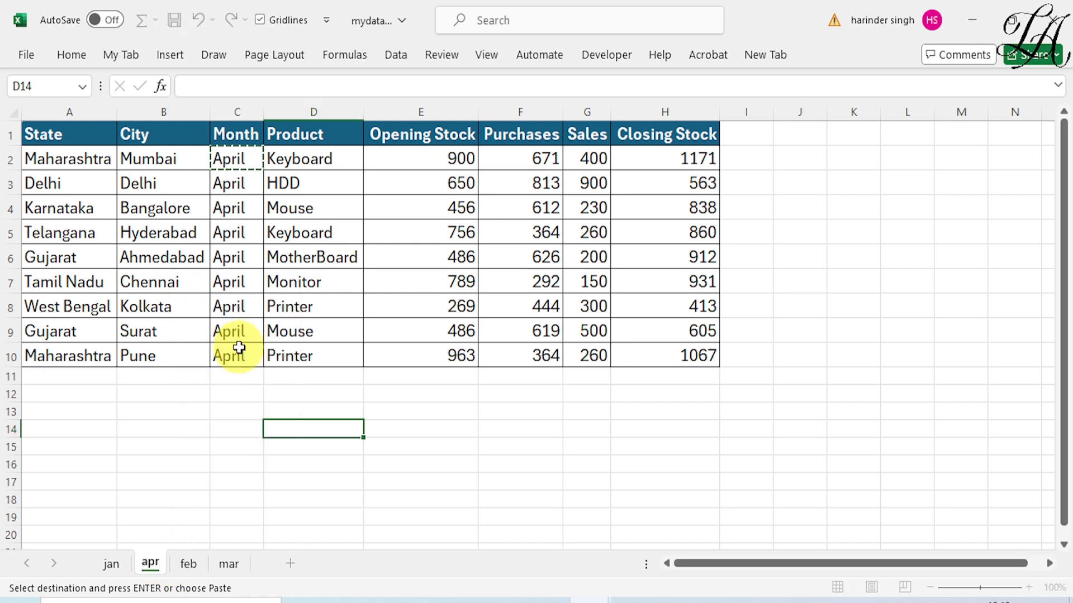
pyautogui.press('Return')
pyautogui.click(453, 462)
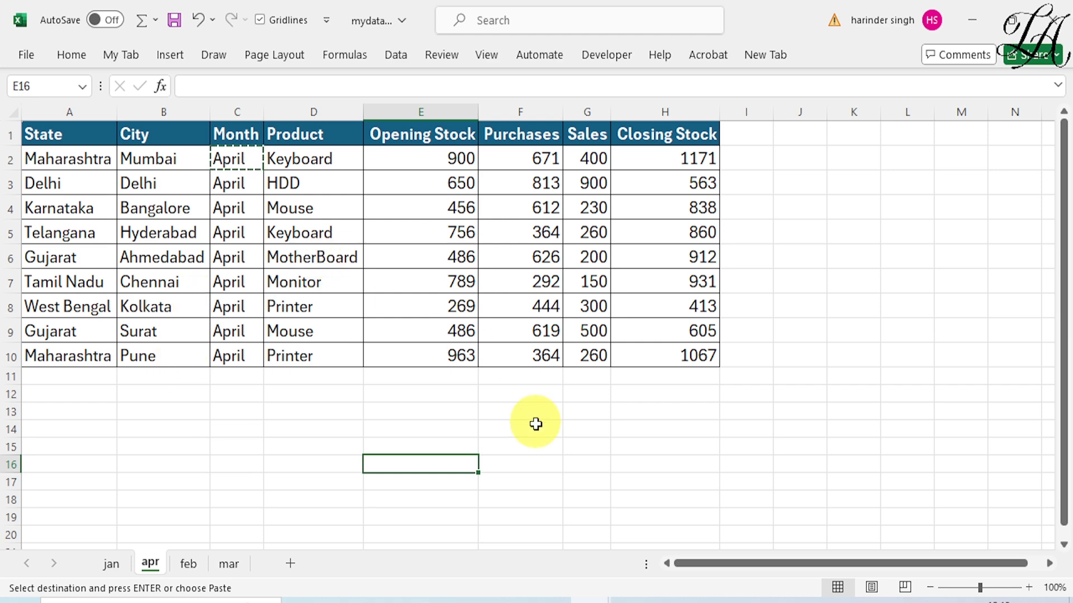
# Step: Look over the mydatanew table in the Book4 workbook, and return to mydata.xlsx to save it
pyautogui.click(586, 602)
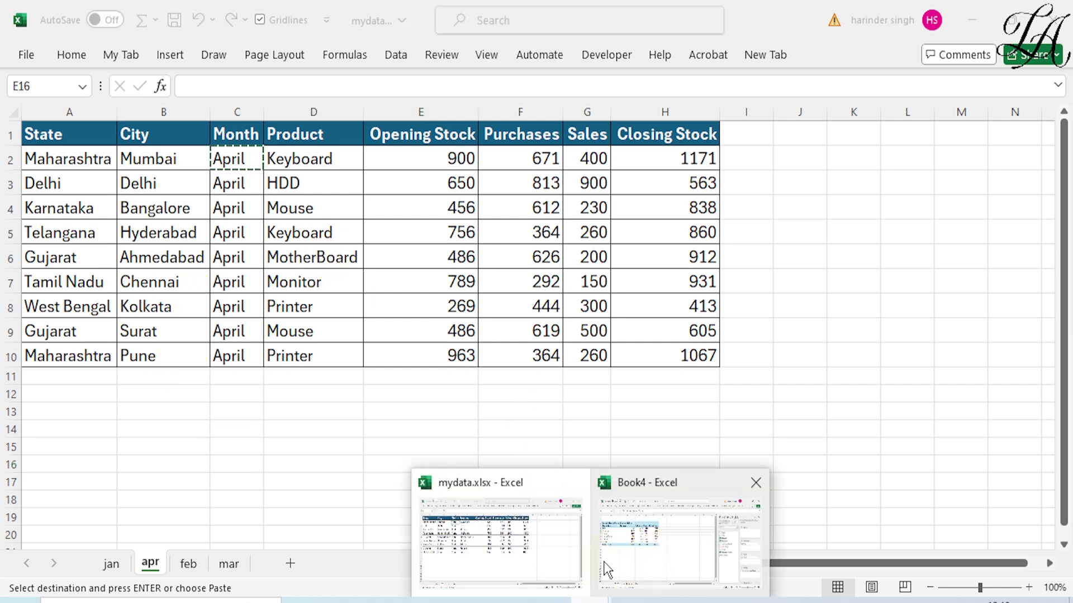
pyautogui.click(628, 567)
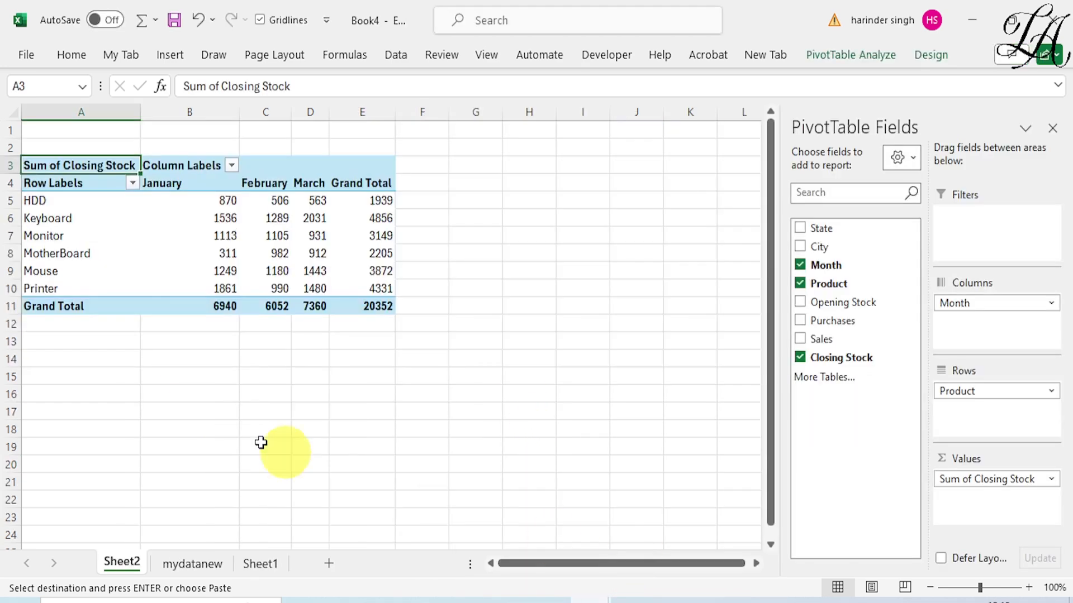
pyautogui.click(189, 564)
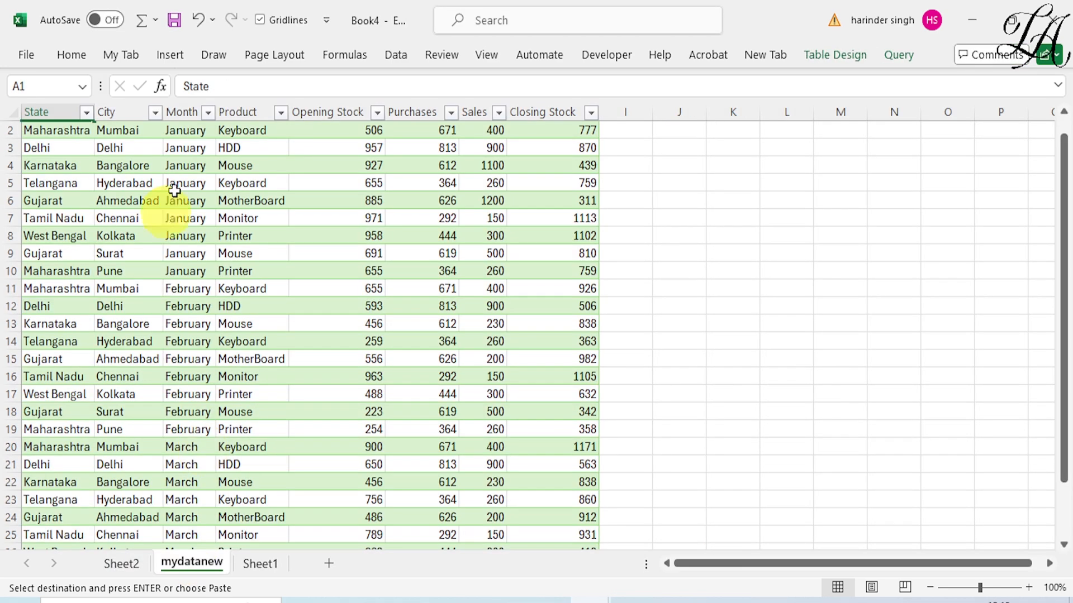
pyautogui.click(603, 600)
pyautogui.click(543, 568)
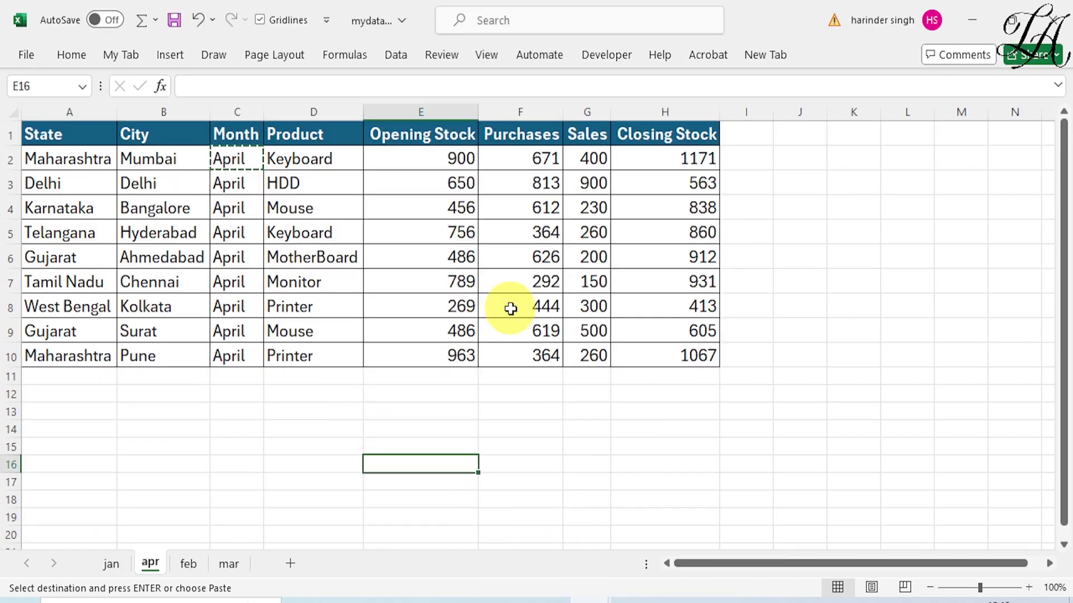
pyautogui.hotkey('ctrl', 's')
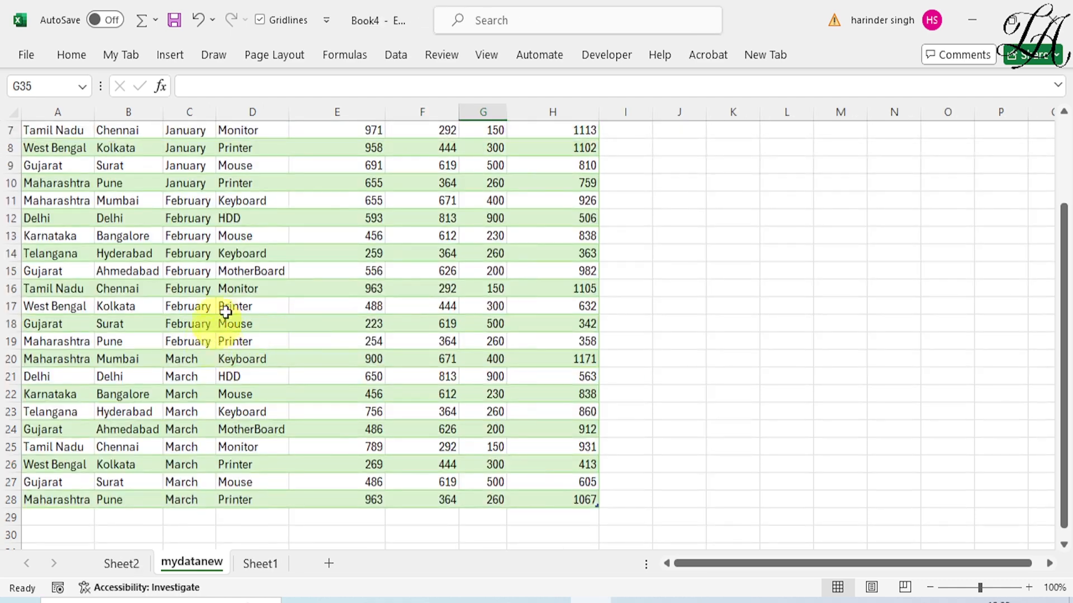
# Step: Refresh the mydatanew table in Book4 and check its last rows for the April data
pyautogui.click(337, 285)
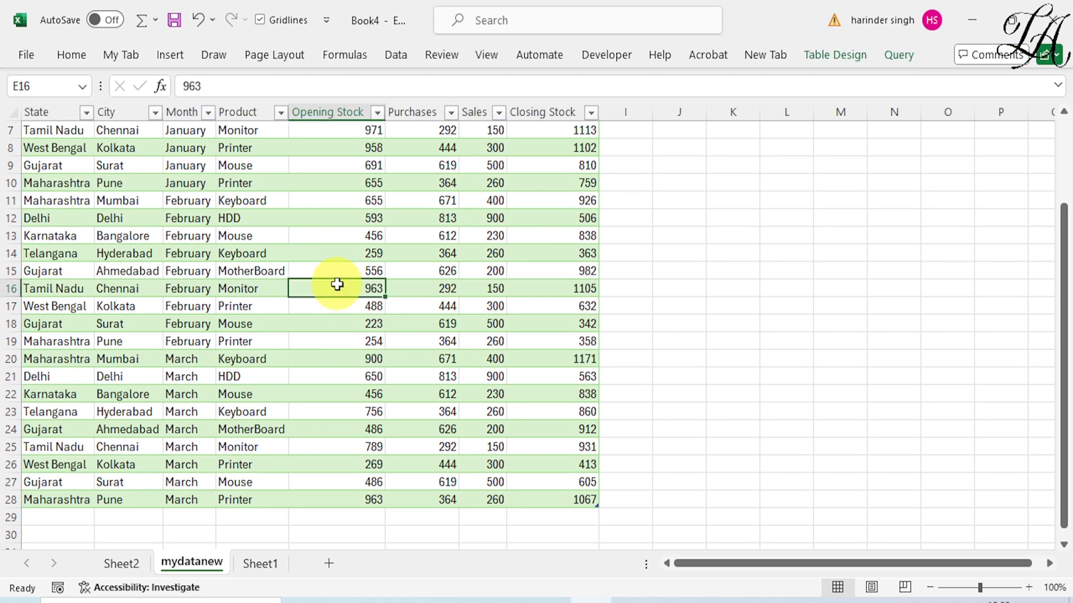
pyautogui.rightClick(337, 285)
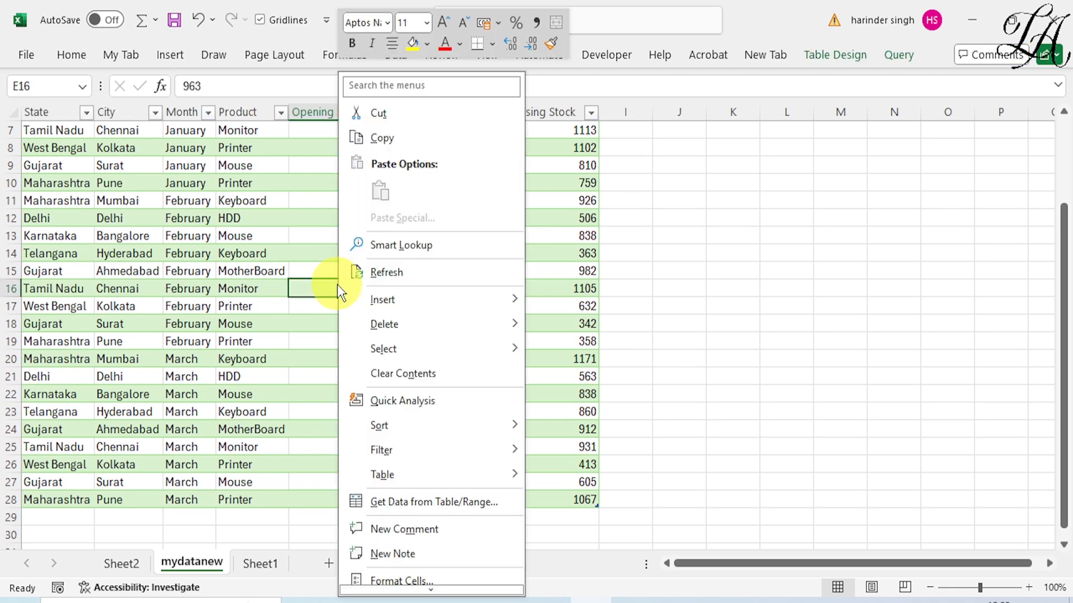
pyautogui.click(383, 271)
pyautogui.scroll(-2, 380, 280)
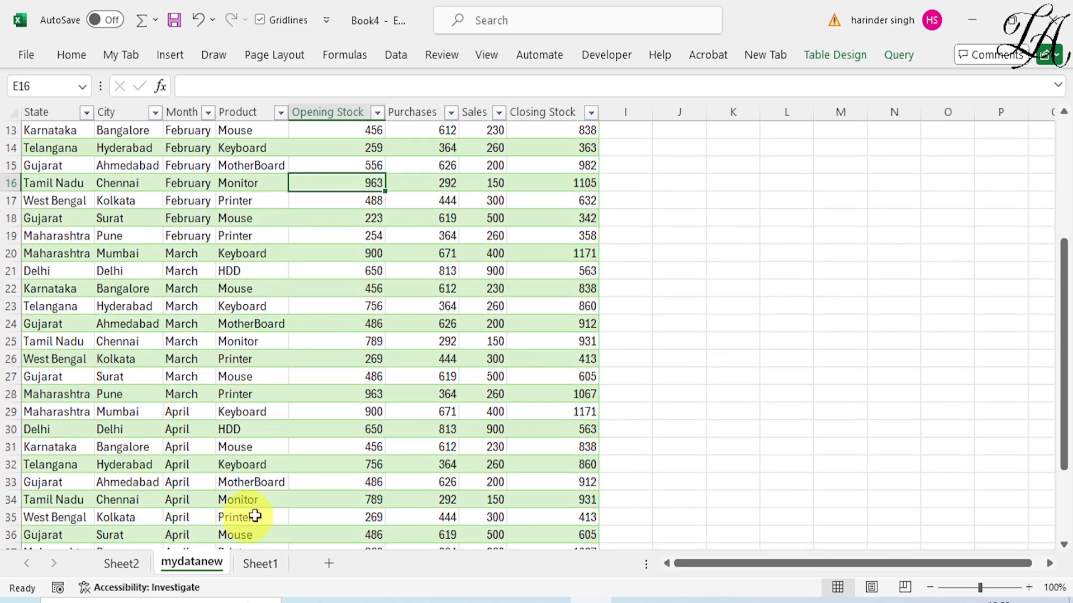
pyautogui.scroll(-1, 255, 481)
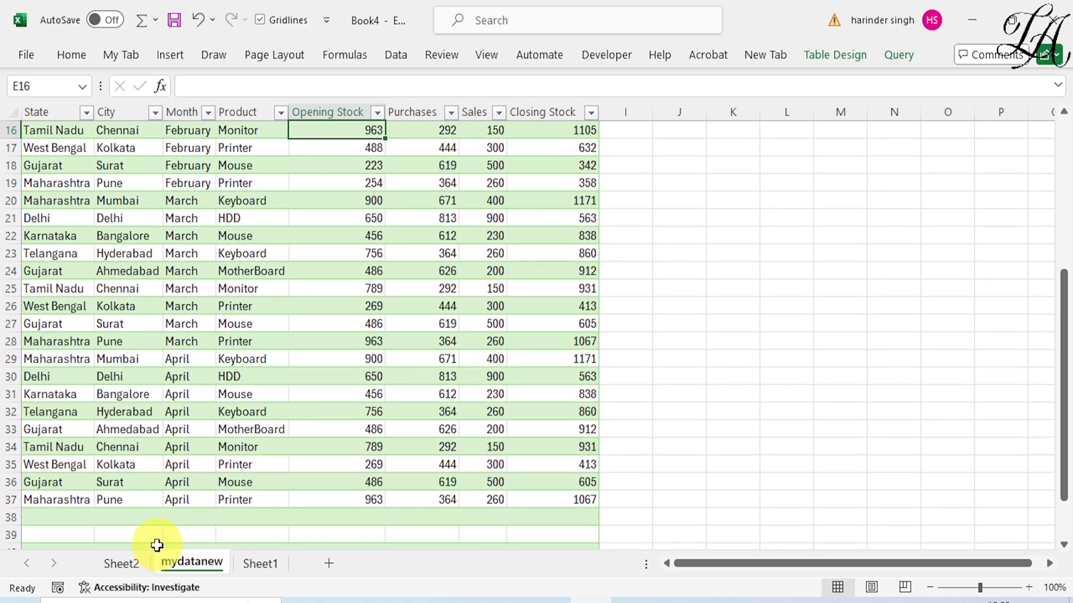
# Step: Refresh the Closing Stock PivotTable on Sheet2 so that it picks up the updated mydatanew data
pyautogui.click(123, 564)
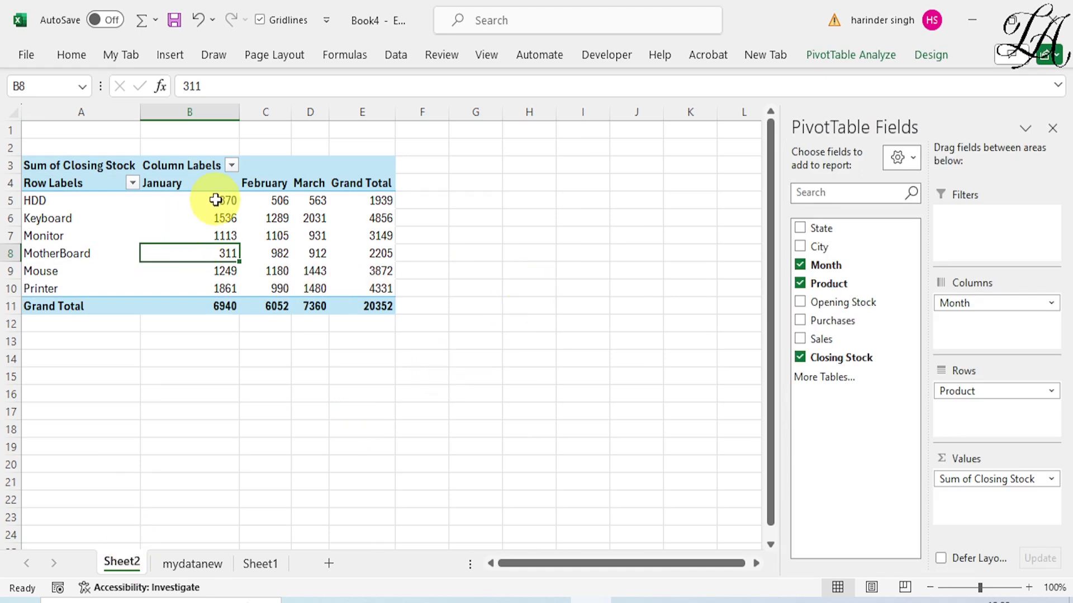
pyautogui.moveTo(215, 200)
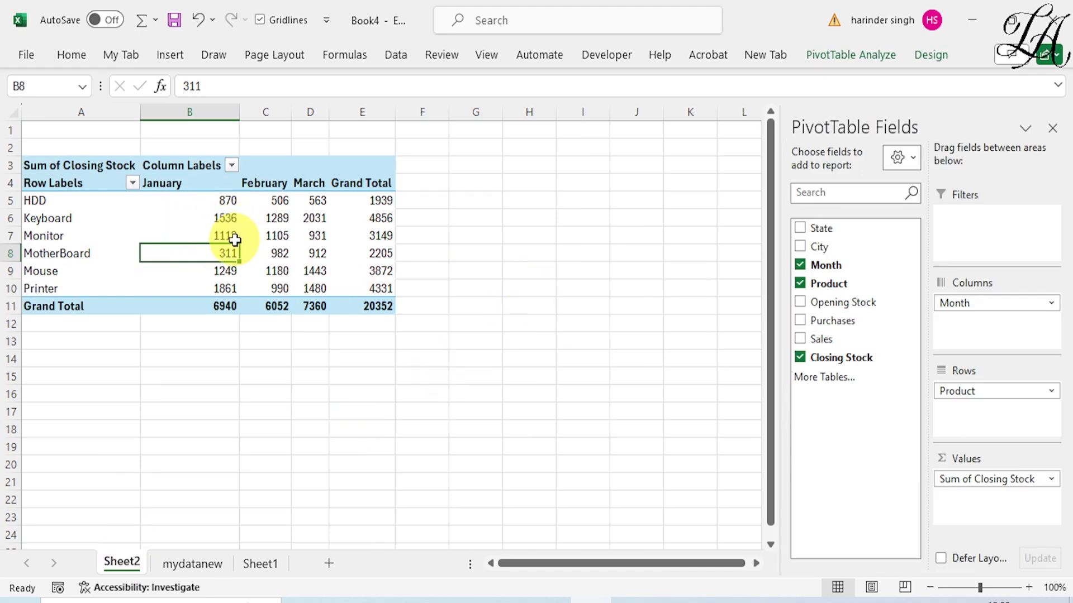
pyautogui.moveTo(234, 239)
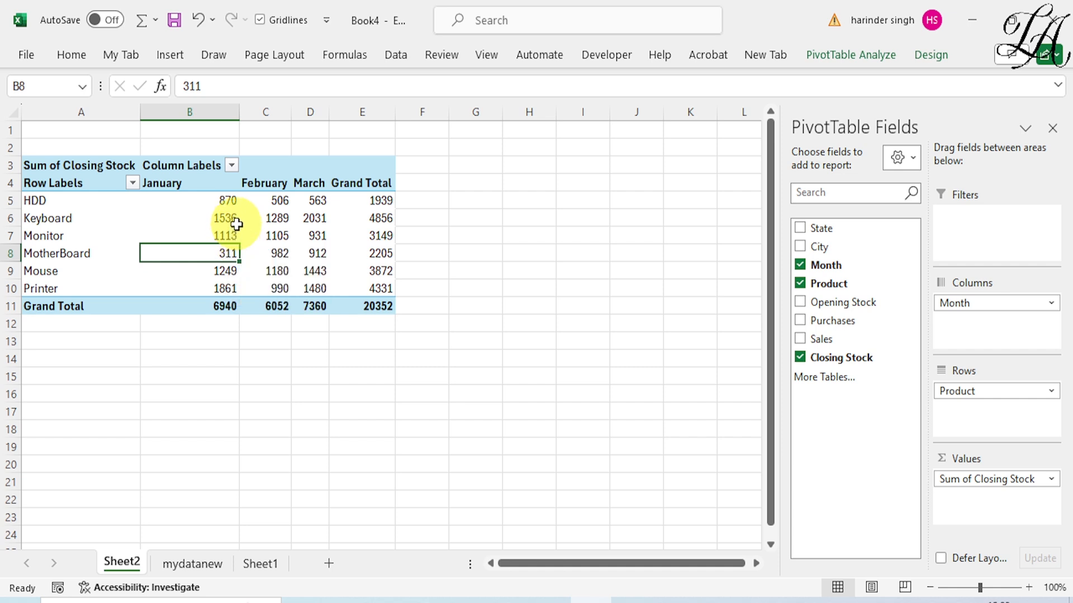
pyautogui.rightClick(237, 223)
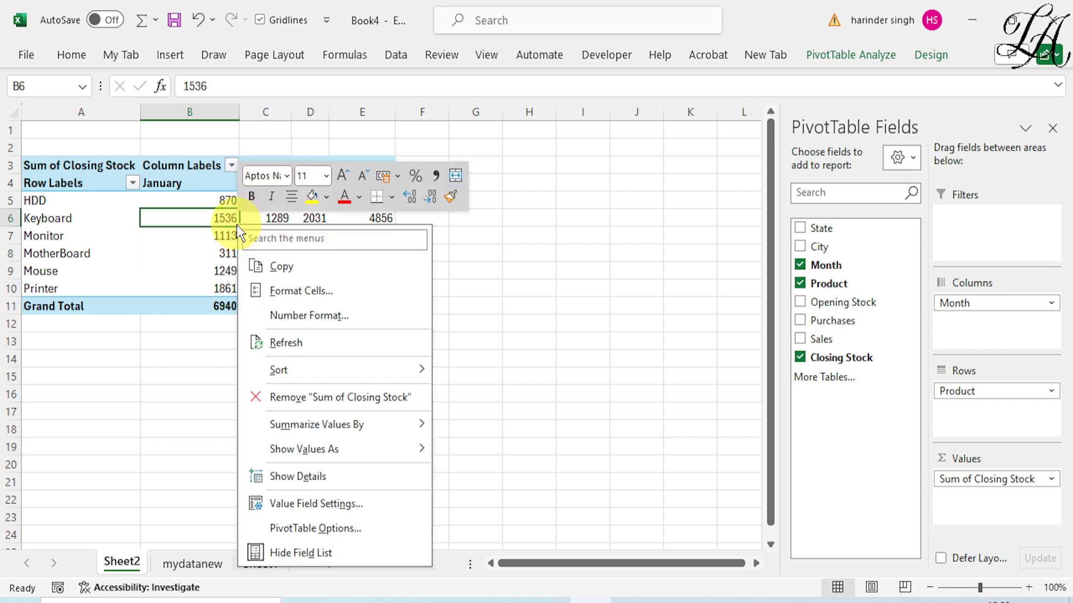
pyautogui.click(296, 342)
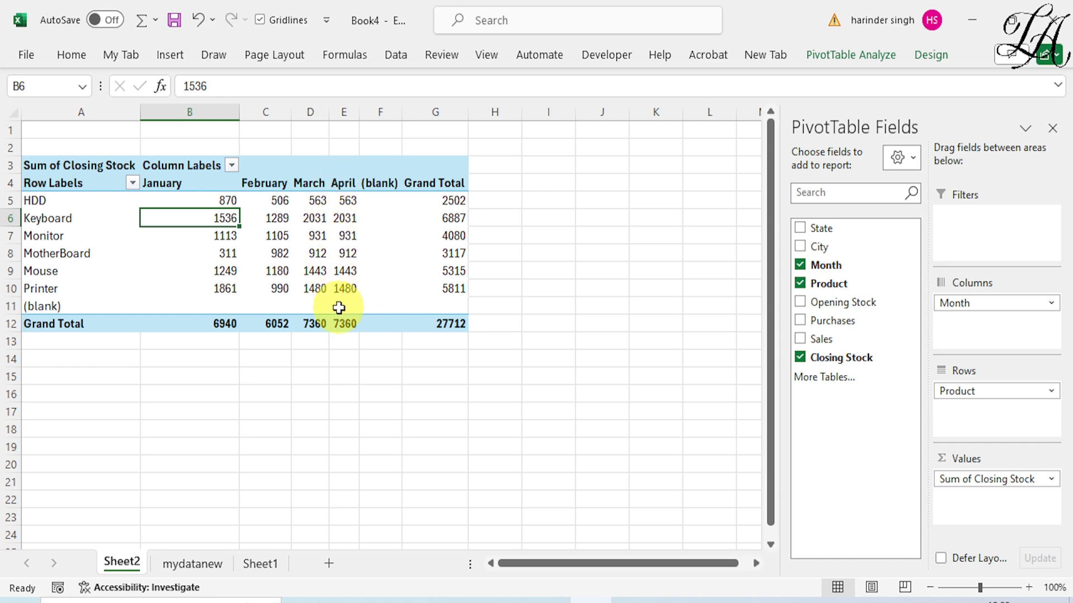
pyautogui.moveTo(339, 308)
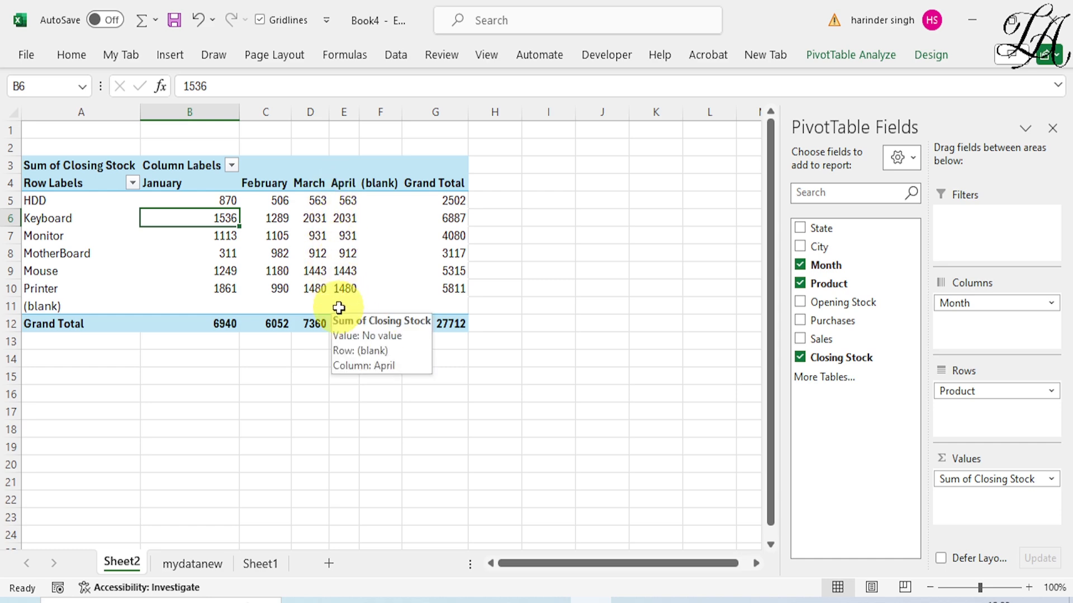
# Step: Go back to the mydatanew sheet to inspect the blank rows below the April data
pyautogui.click(192, 563)
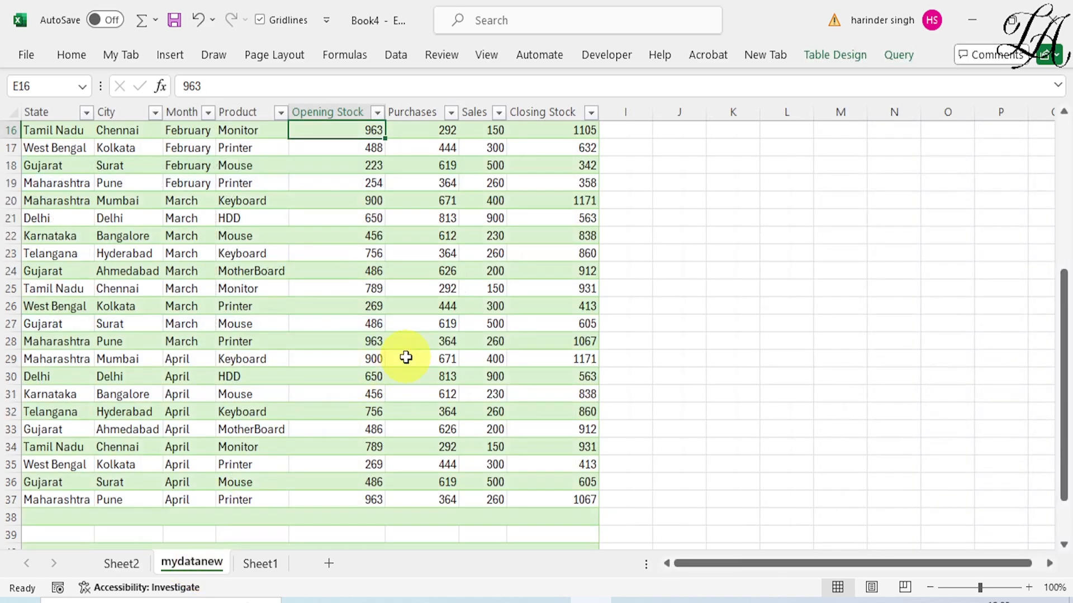